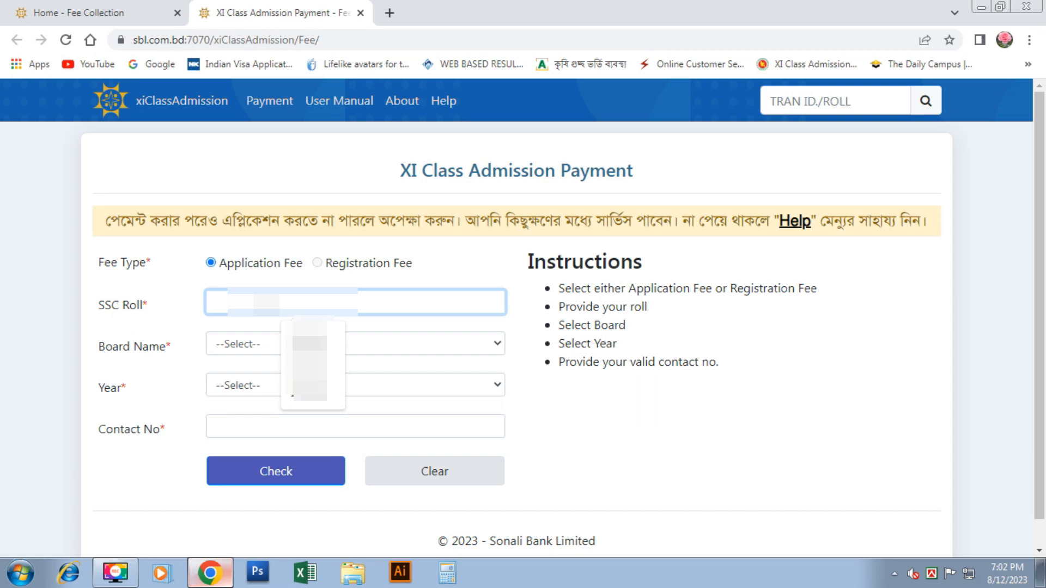
Fill the Application Fee form with the saved SSC roll, board DHAKA, year 2023 and the contact number
{"action": "key", "text": "Down"}
{"action": "key", "text": "Down"}
{"action": "key", "text": "Down"}
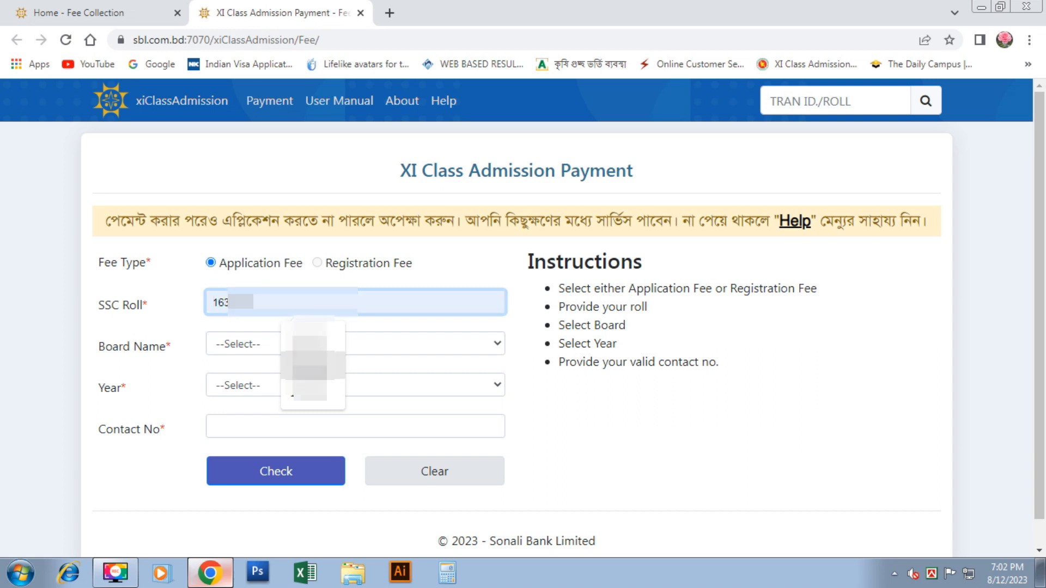
{"action": "left_click", "coordinate": [306, 404]}
{"action": "left_click", "coordinate": [305, 344]}
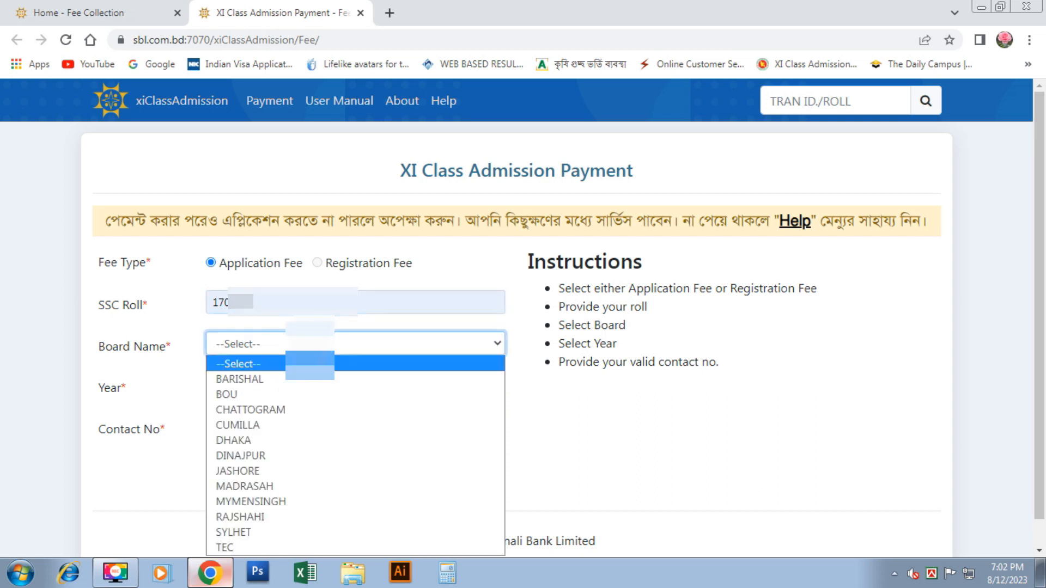
{"action": "left_click", "coordinate": [260, 440]}
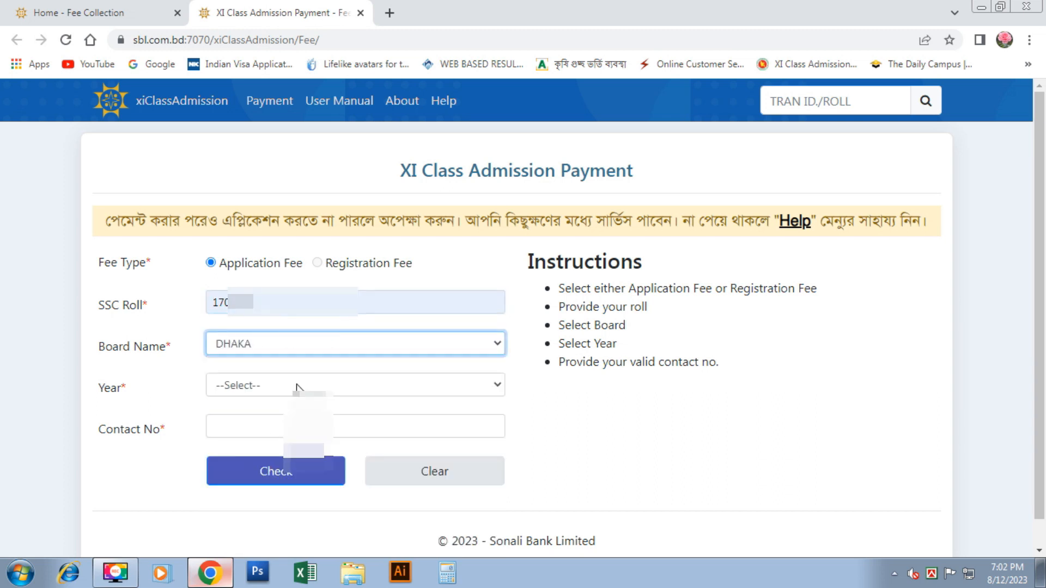
{"action": "left_click", "coordinate": [297, 386]}
{"action": "left_click", "coordinate": [284, 420]}
{"action": "left_click", "coordinate": [279, 428]}
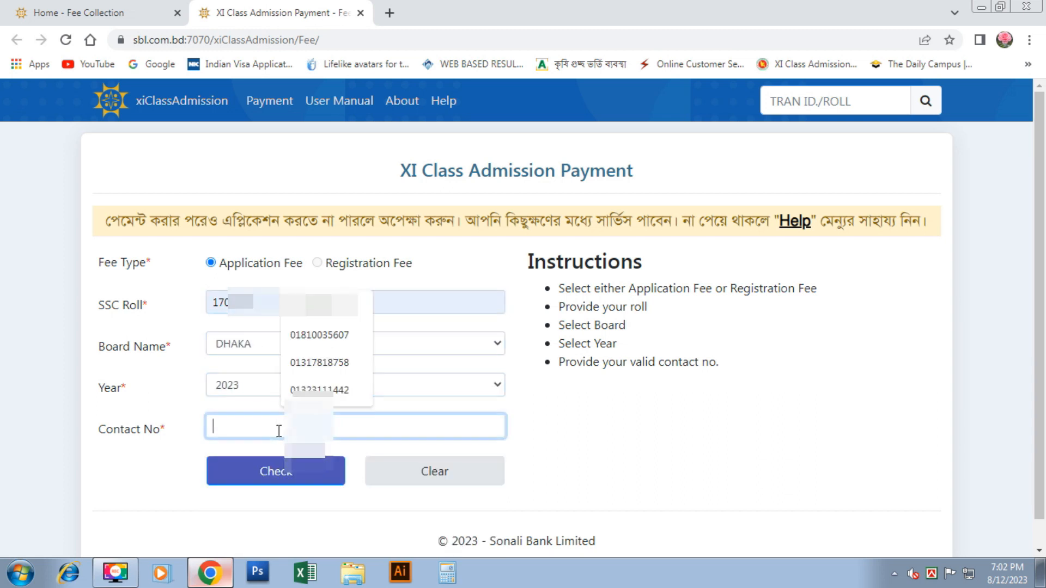
{"action": "type", "text": "01"}
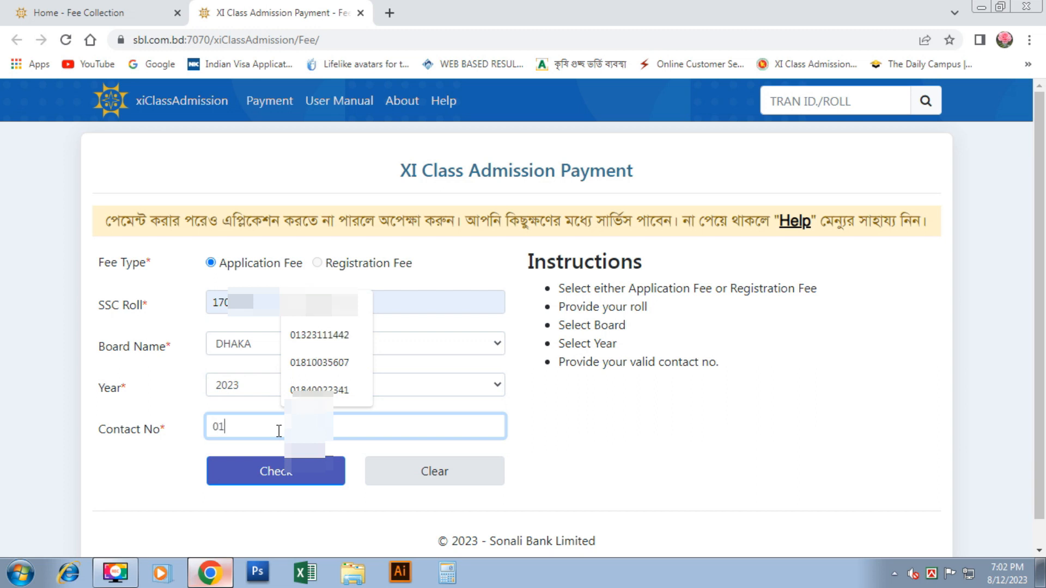
{"action": "type", "text": "3"}
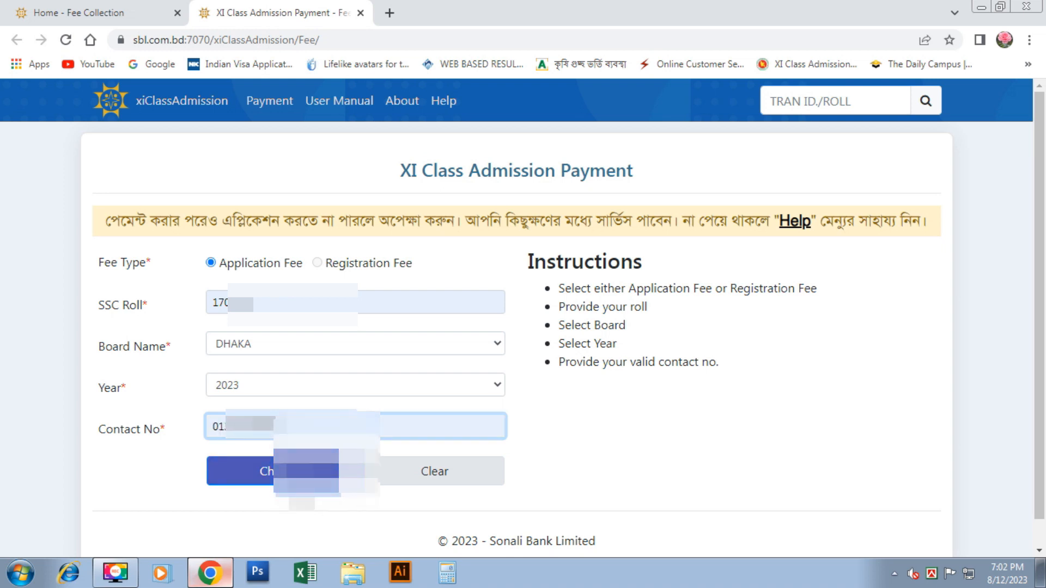
{"action": "left_click", "coordinate": [294, 476]}
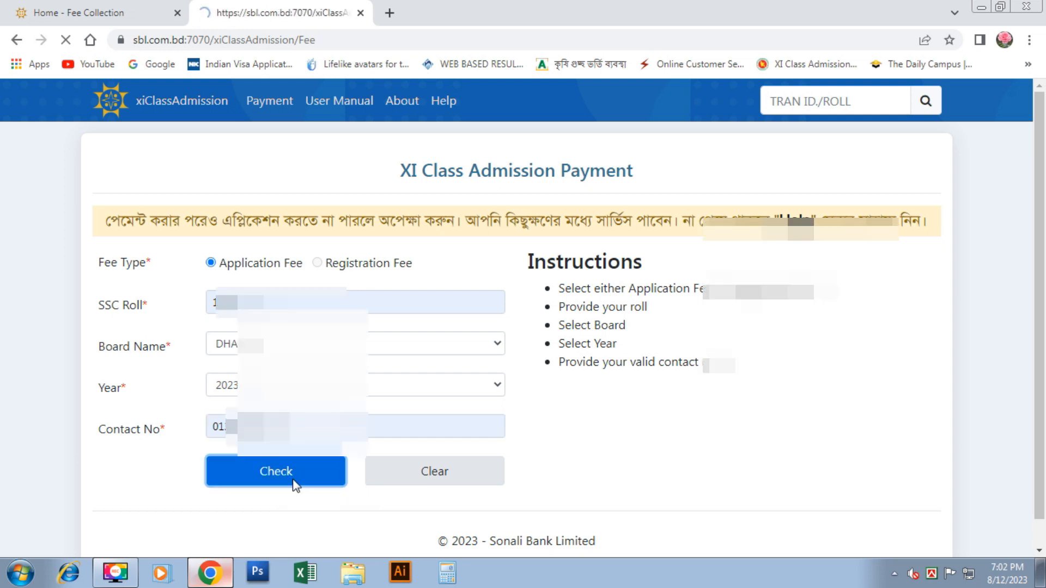
Check the details, request and confirm the 150.00 fee payment, and choose bKash mobile banking
{"action": "left_click", "coordinate": [294, 481]}
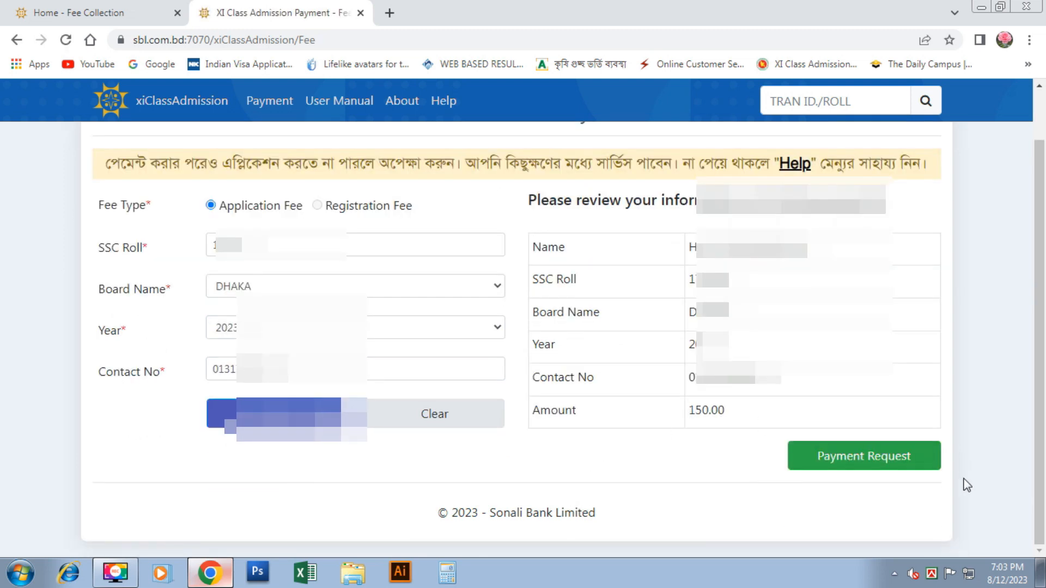
{"action": "left_click", "coordinate": [834, 460]}
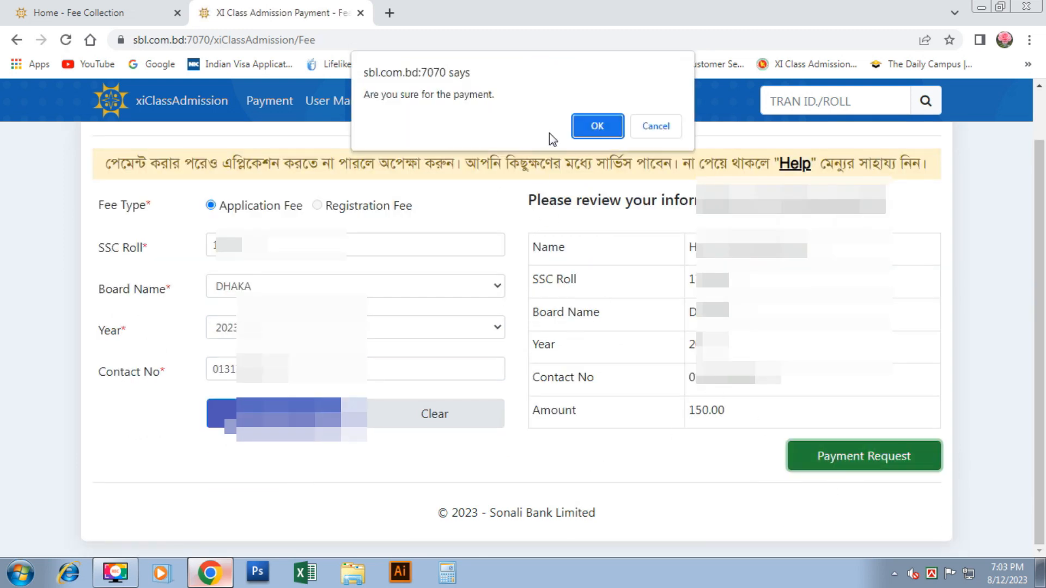
{"action": "left_click", "coordinate": [611, 127]}
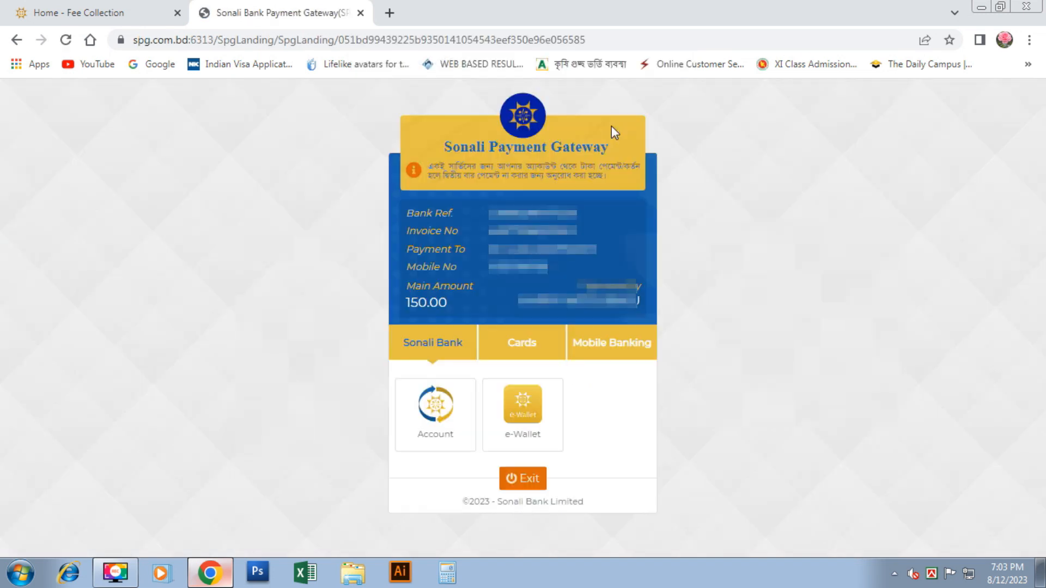
{"action": "left_click", "coordinate": [610, 349]}
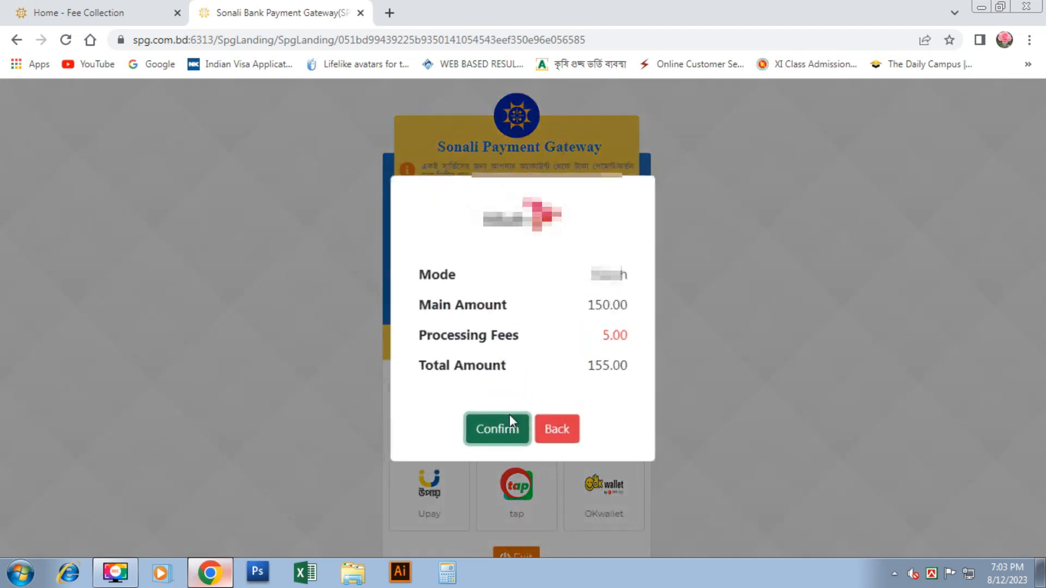
{"action": "left_click", "coordinate": [508, 418]}
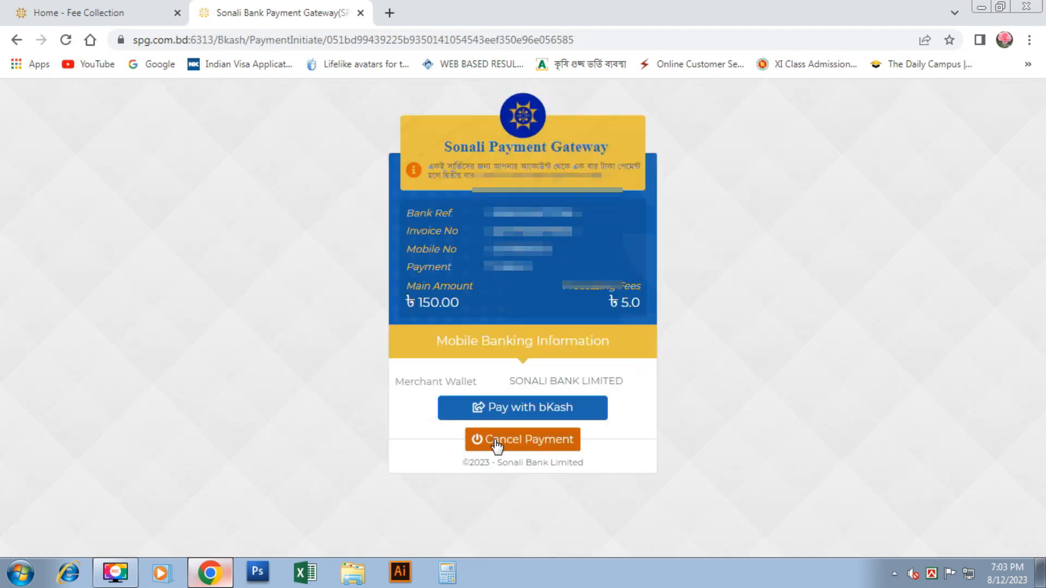
Start paying with bKash and submit the bKash account number to get a verification code
{"action": "left_click", "coordinate": [524, 413]}
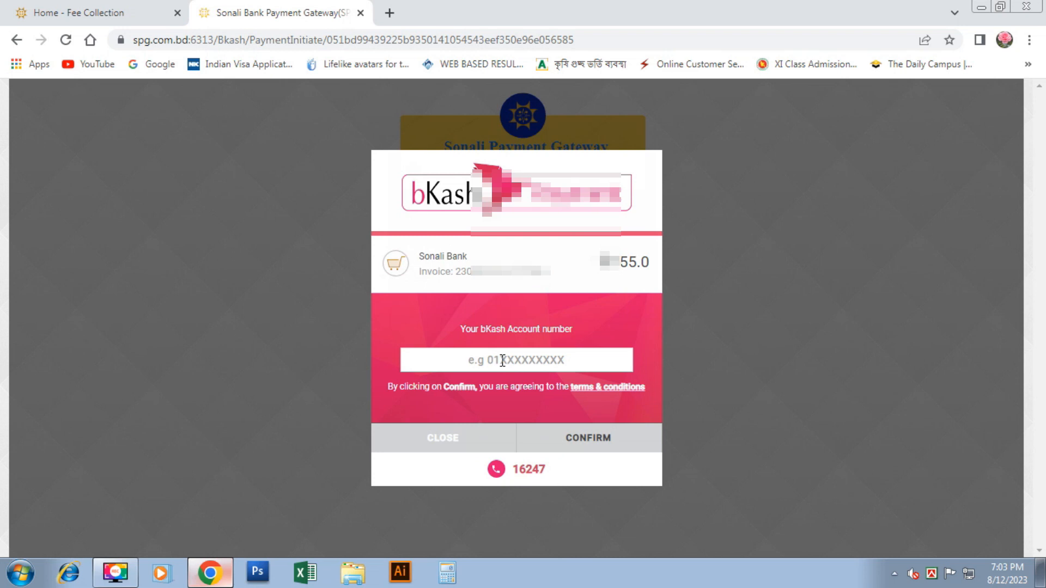
{"action": "left_click", "coordinate": [501, 360]}
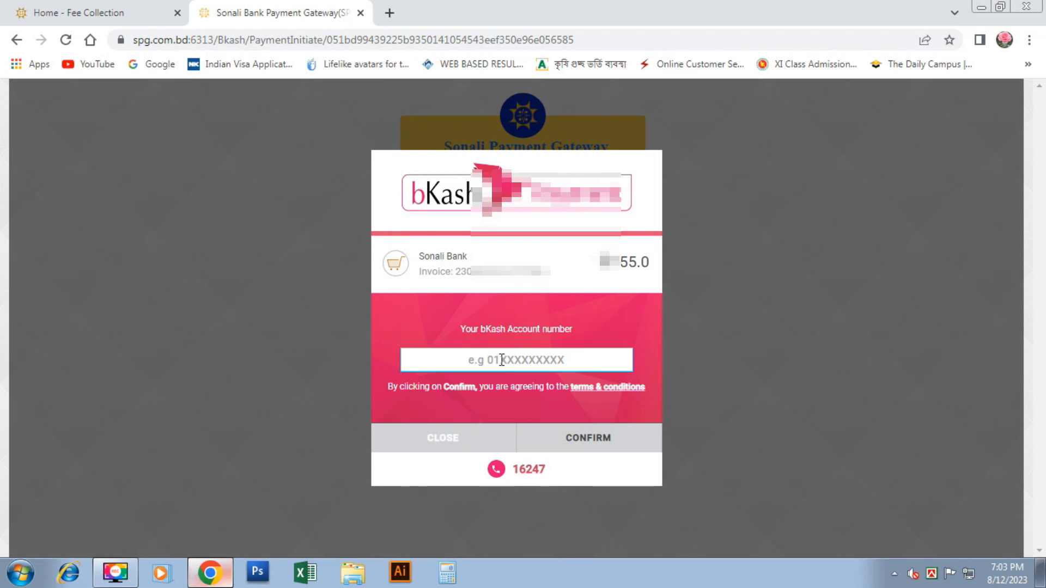
{"action": "type", "text": "01"}
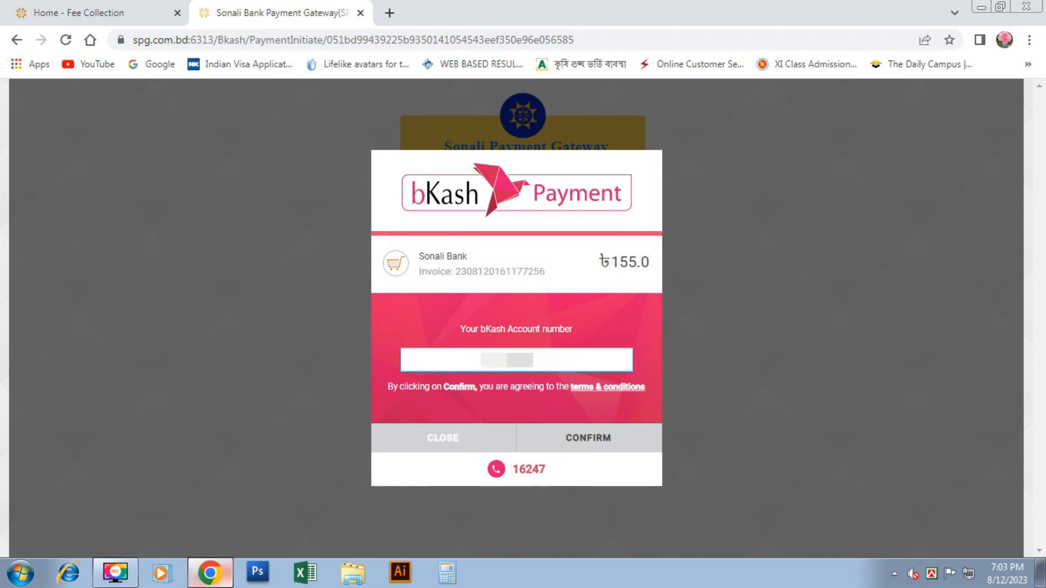
{"action": "type", "text": "•"}
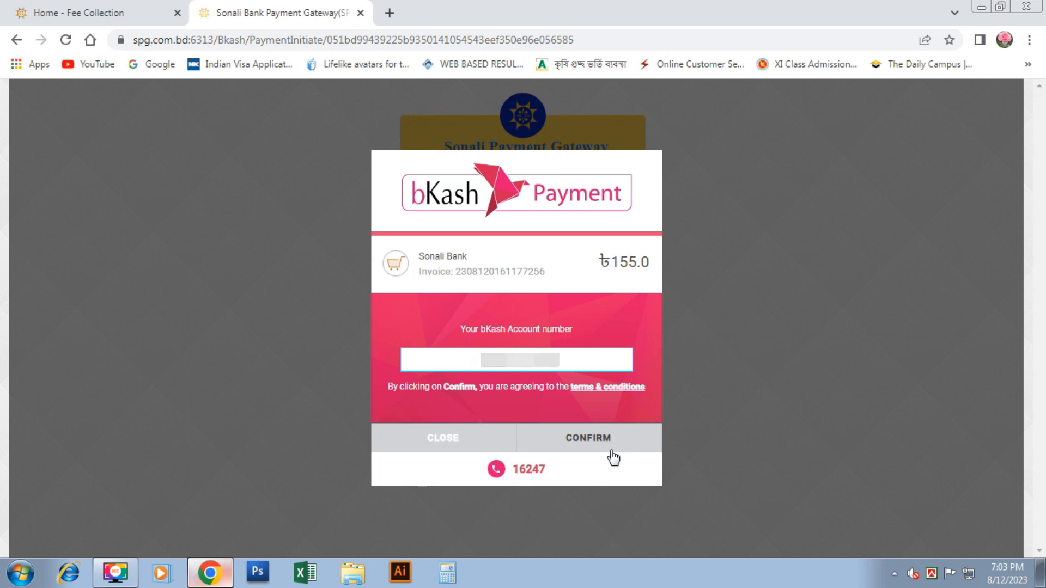
{"action": "left_click", "coordinate": [596, 441]}
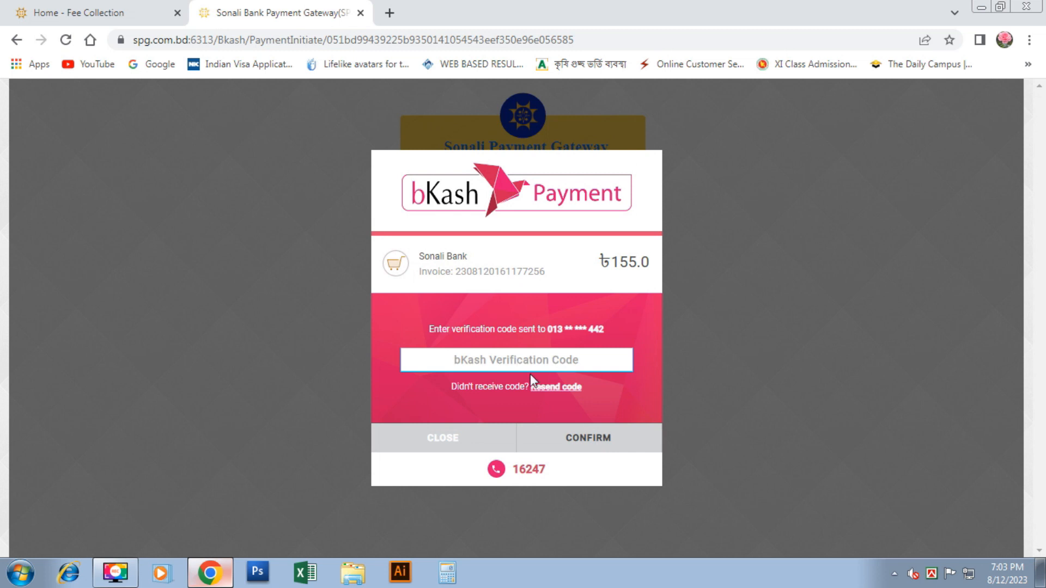
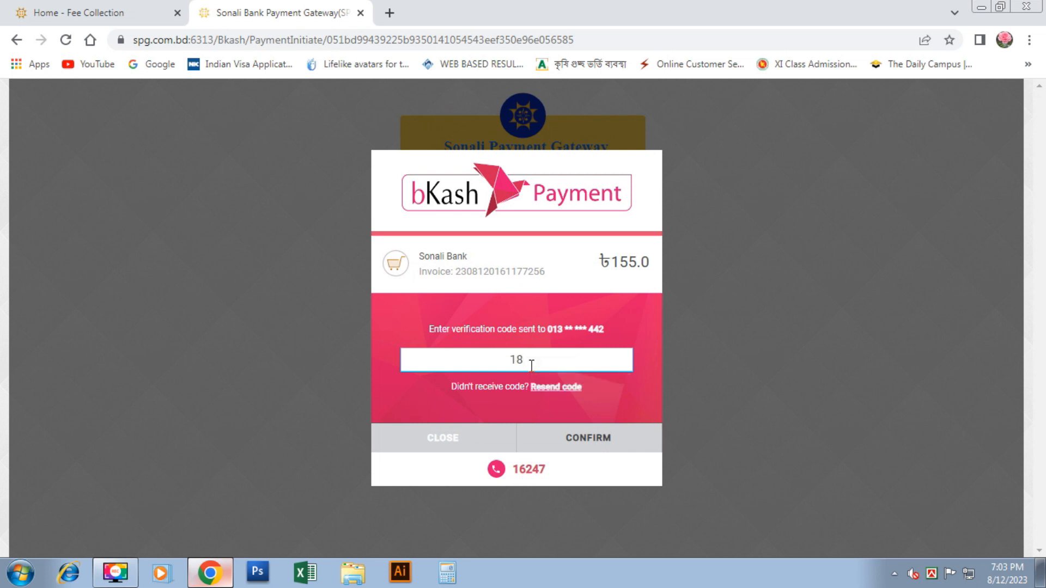
Enter the received verification code, then type the account PIN
{"action": "left_click", "coordinate": [603, 438]}
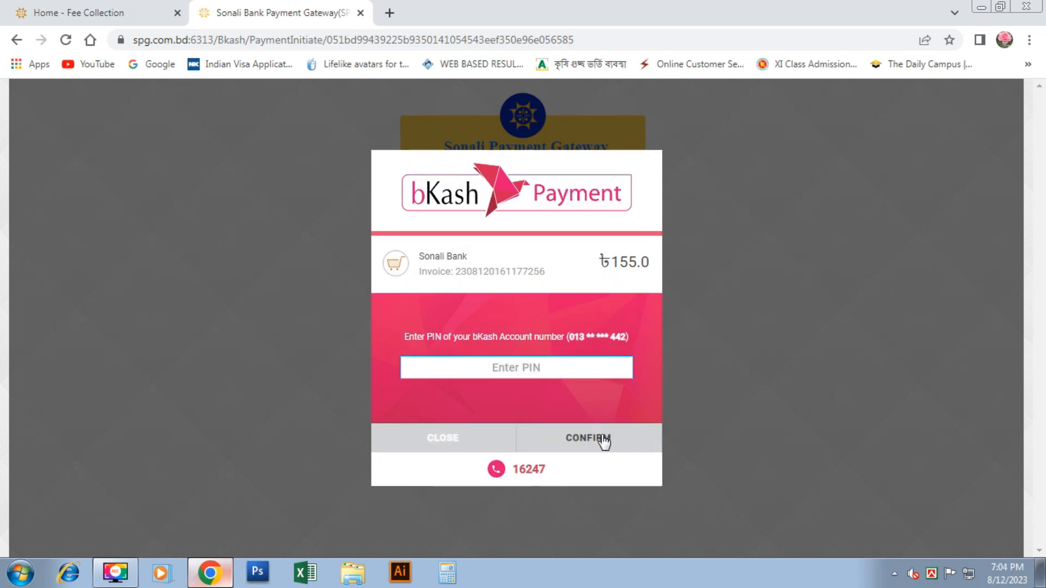
{"action": "type", "text": "***"}
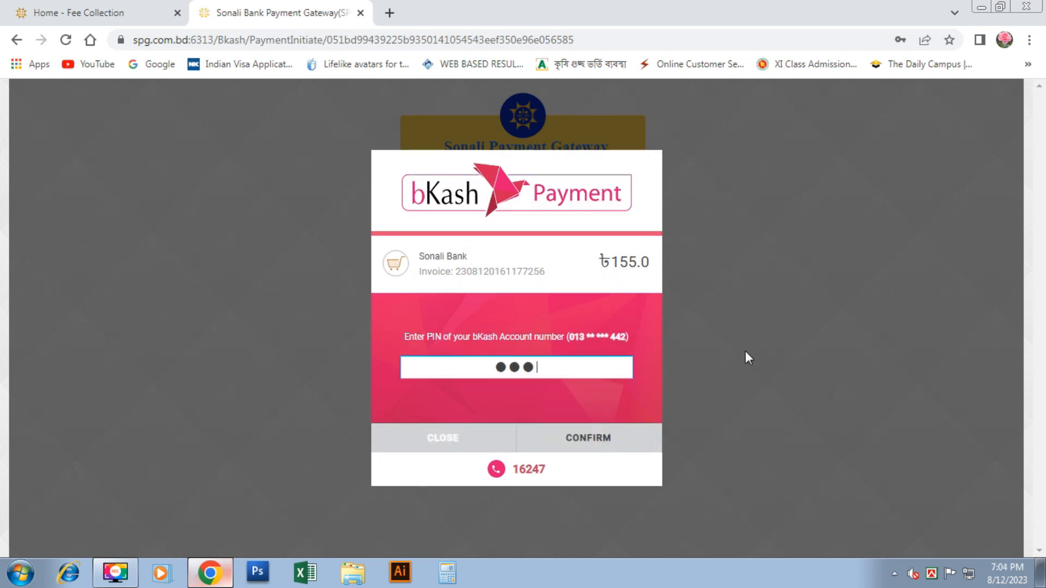
{"action": "type", "text": "**"}
Confirm the ৳155.0 bKash payment with the PIN to get the XI Class Admission Fee Payment Slip
{"action": "left_click", "coordinate": [603, 436]}
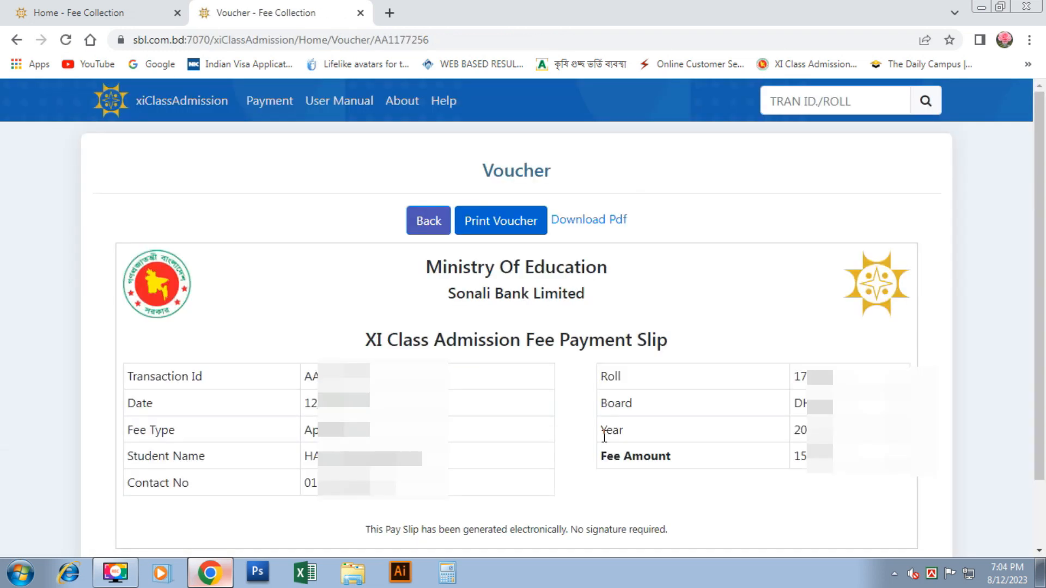
{"action": "left_click", "coordinate": [584, 230]}
Search Google for college admission 2023 and open the official xiclassadmission.gov.bd site
{"action": "type", "text": "c"}
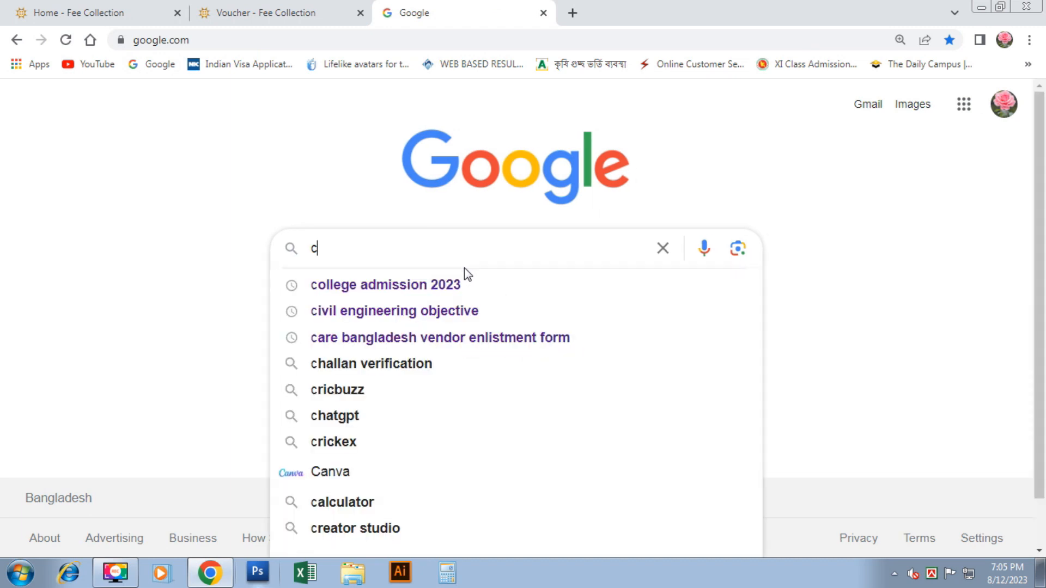
{"action": "left_click", "coordinate": [412, 285]}
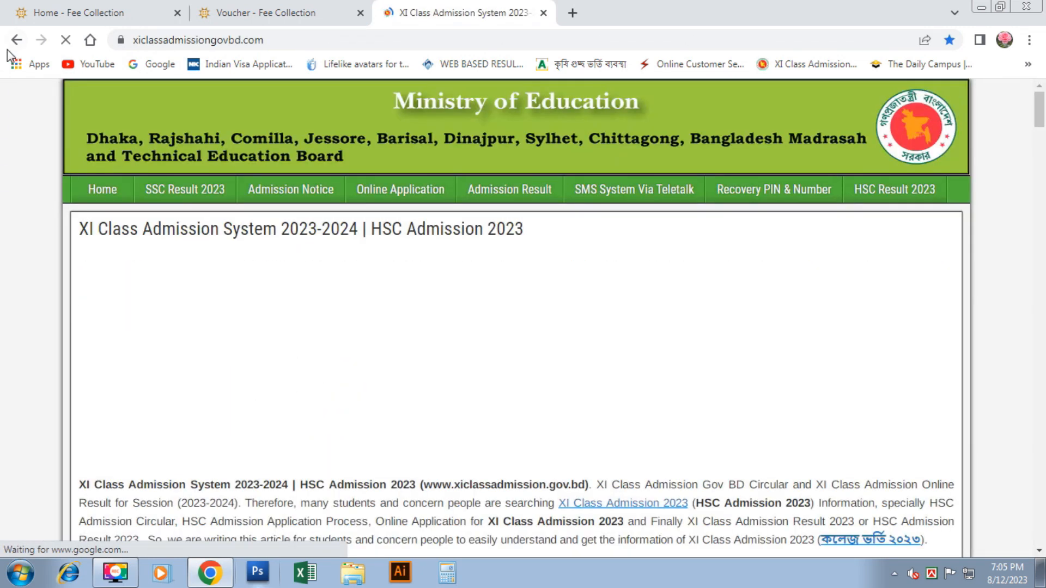
{"action": "left_click", "coordinate": [17, 40]}
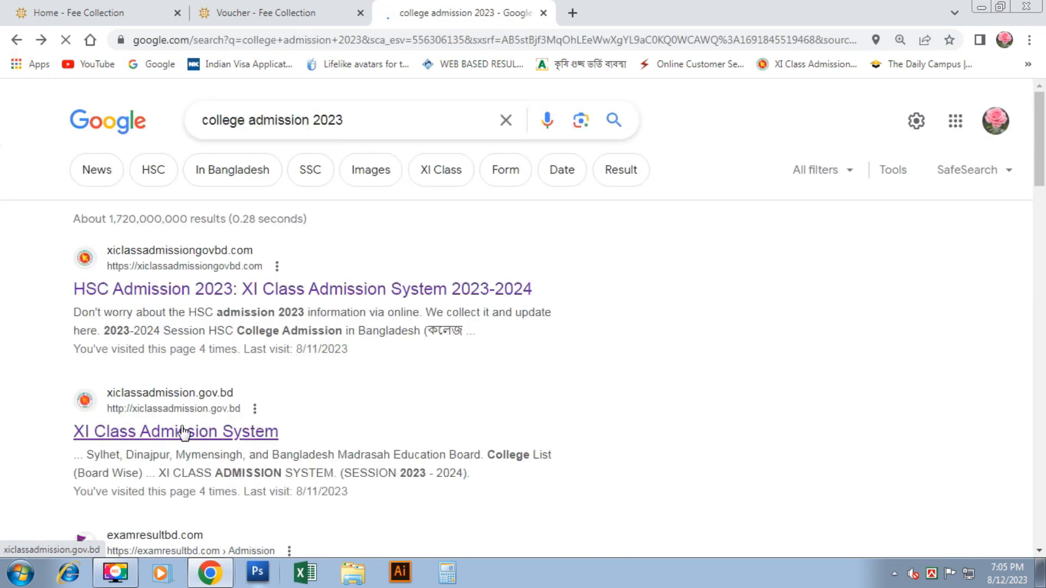
{"action": "left_click", "coordinate": [182, 433]}
Open the অনলাইন আবেদন Online Application Form and start filling in the SSC roll number
{"action": "scroll", "coordinate": [483, 381], "scroll_direction": "down", "scroll_amount": 7}
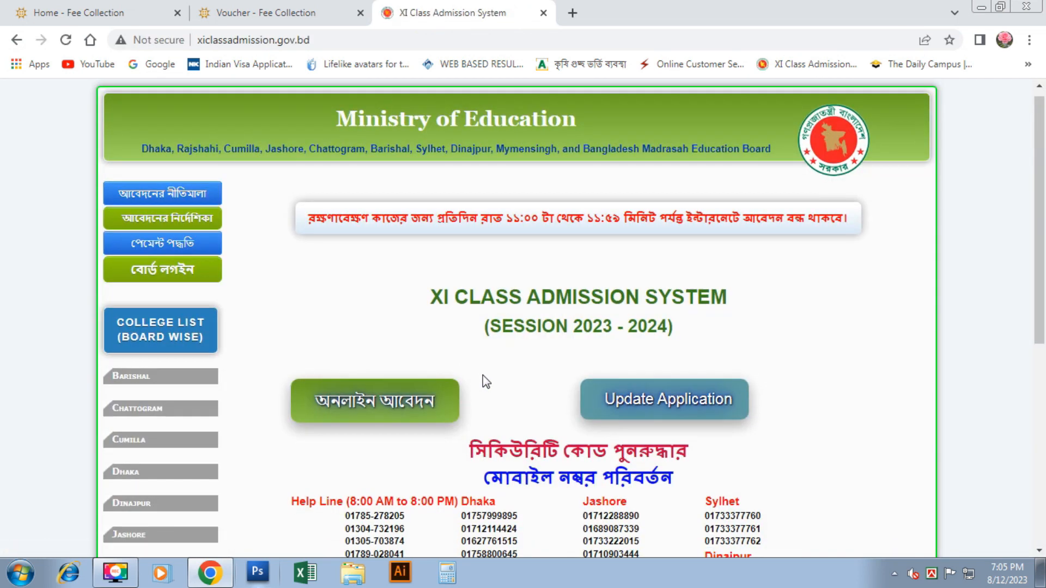
{"action": "scroll", "coordinate": [473, 383], "scroll_direction": "up", "scroll_amount": 5}
{"action": "left_click", "coordinate": [382, 338]}
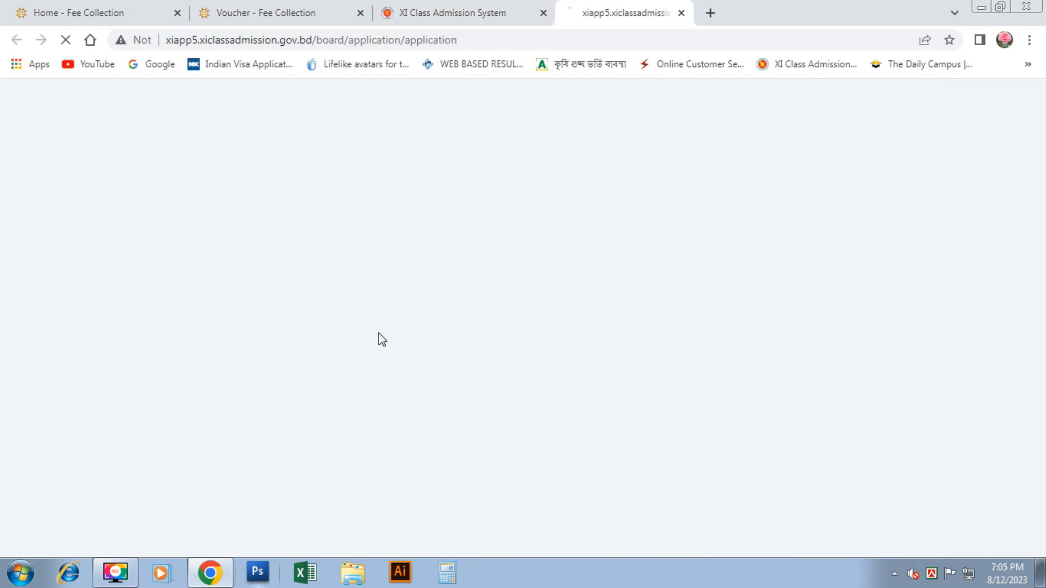
{"action": "left_click", "coordinate": [239, 432]}
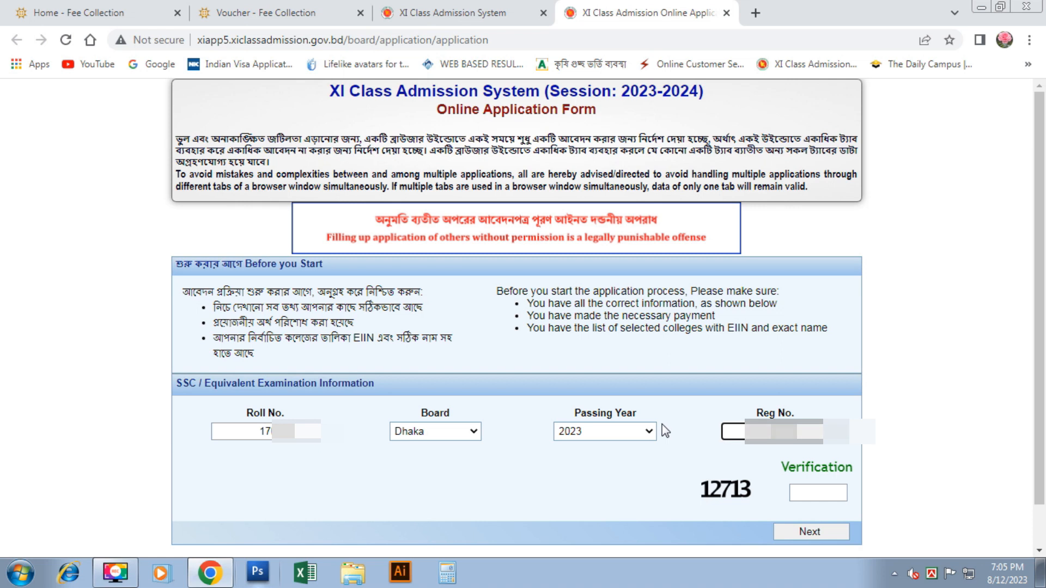
Enter the verification code and continue to the next part of the application
{"action": "left_click", "coordinate": [820, 494]}
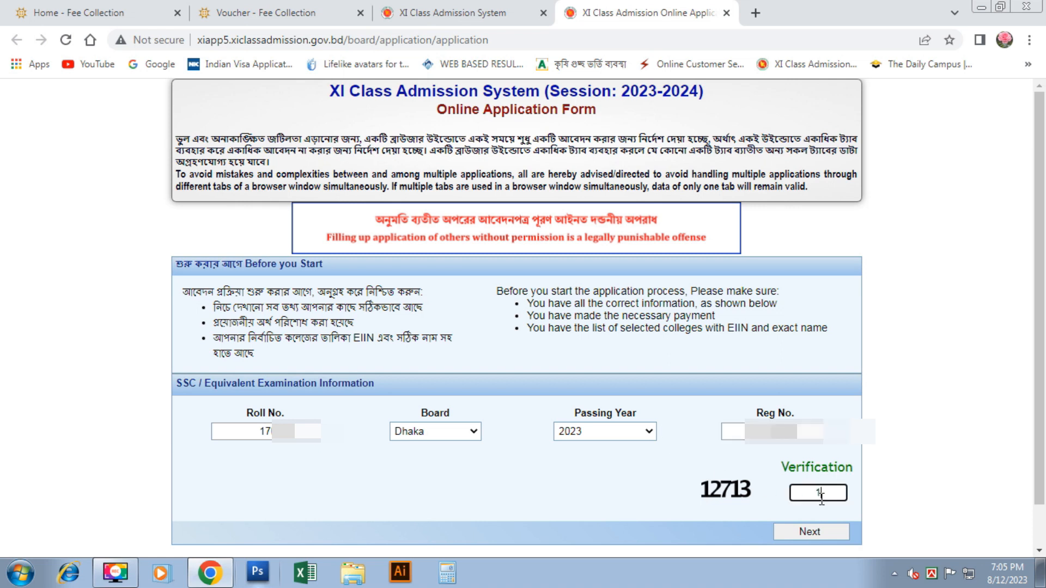
{"action": "left_click", "coordinate": [799, 537]}
Enter the mobile number and its confirmation, set the guardian relationship to Mother, and go Next
{"action": "type", "text": "01"}
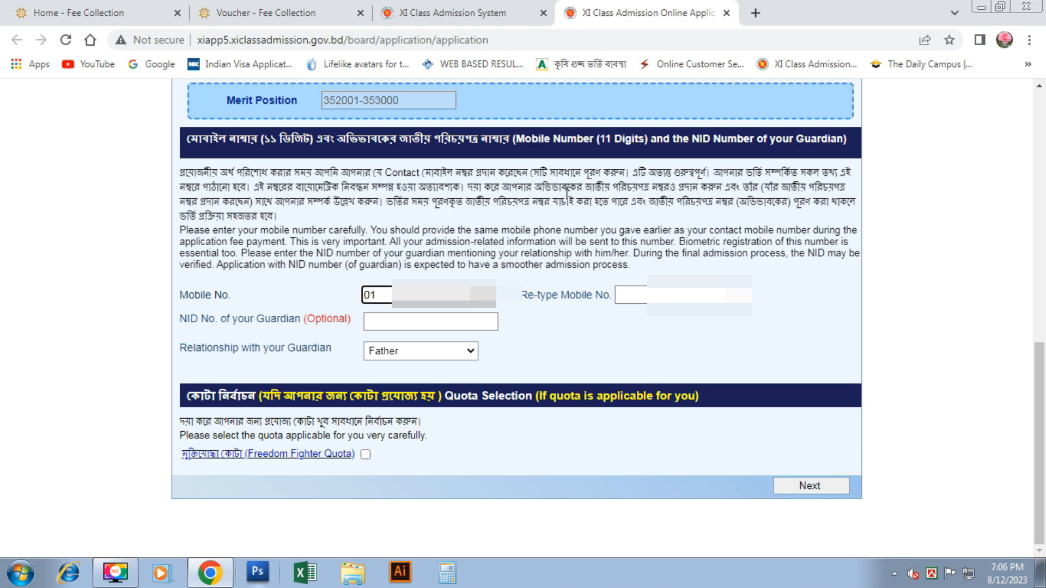
{"action": "type", "text": "317"}
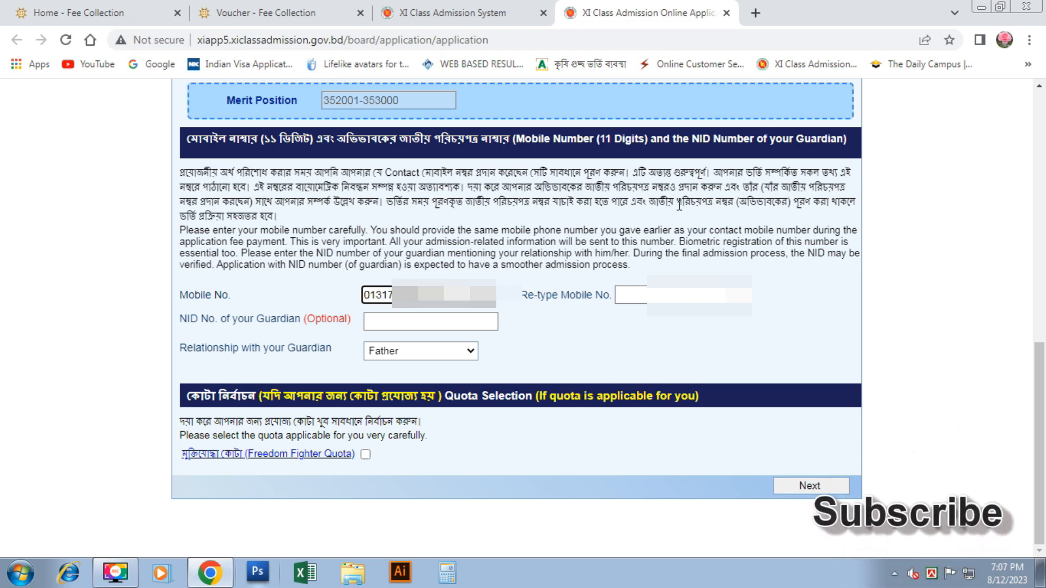
{"action": "double_click", "coordinate": [369, 301]}
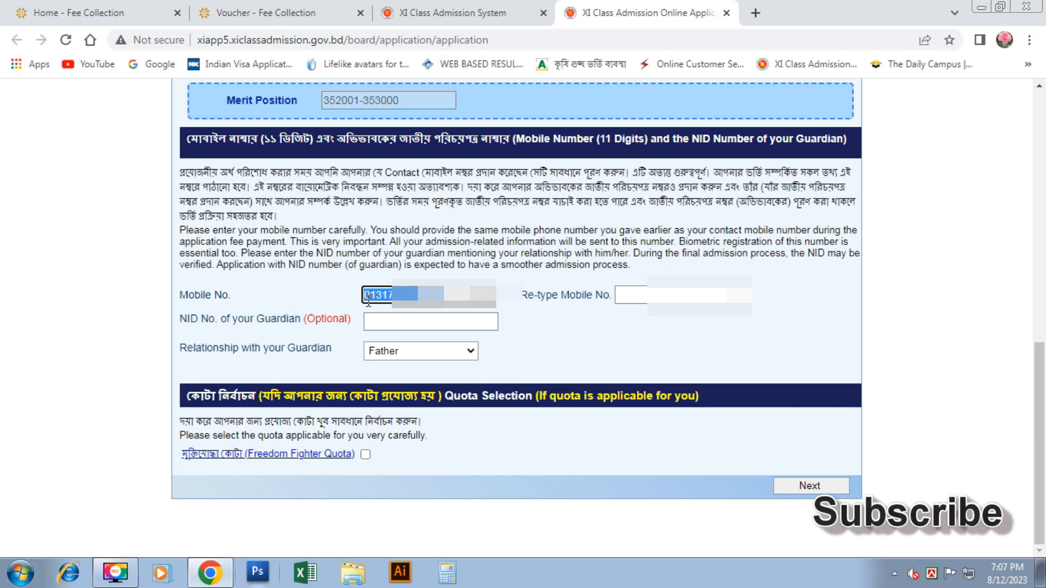
{"action": "left_click_drag", "start_coordinate": [373, 298], "coordinate": [635, 299]}
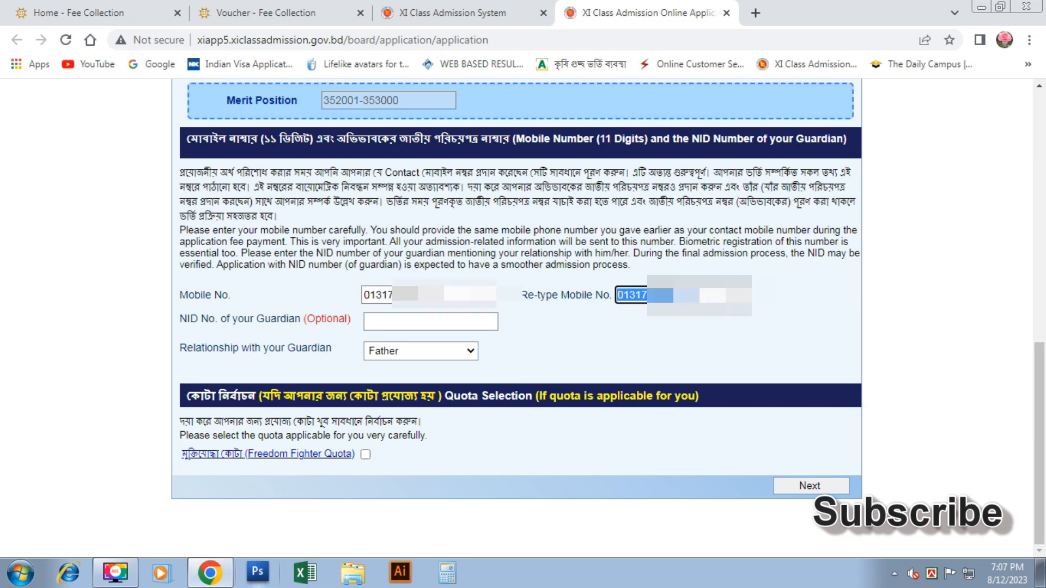
{"action": "left_click", "coordinate": [597, 335]}
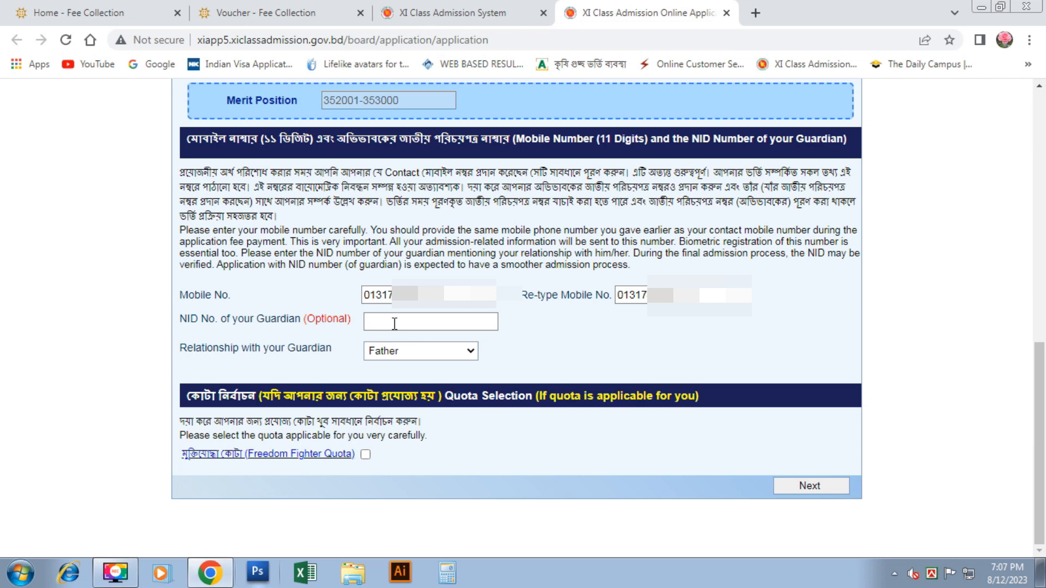
{"action": "left_click", "coordinate": [417, 360]}
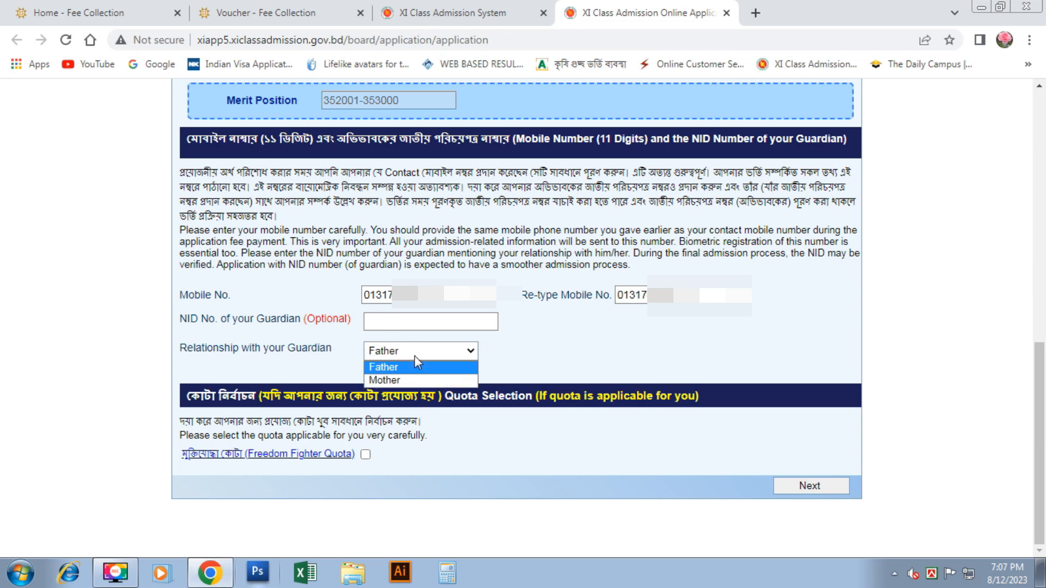
{"action": "left_click", "coordinate": [406, 379]}
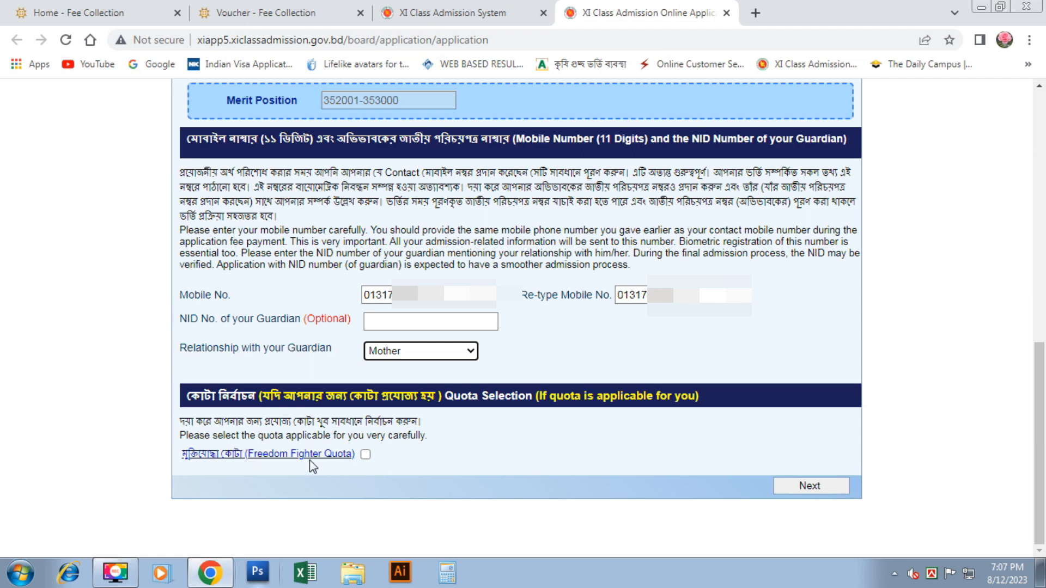
{"action": "left_click", "coordinate": [810, 485]}
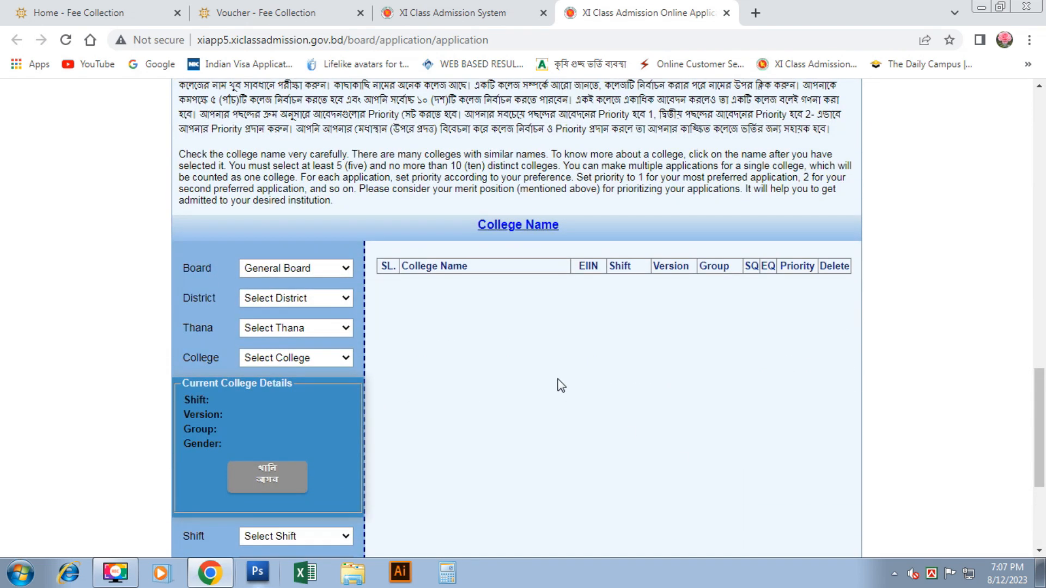
Set the college-search Board to General Board
{"action": "scroll", "coordinate": [561, 386], "scroll_direction": "down", "scroll_amount": 3}
{"action": "scroll", "coordinate": [558, 386], "scroll_direction": "down", "scroll_amount": 2}
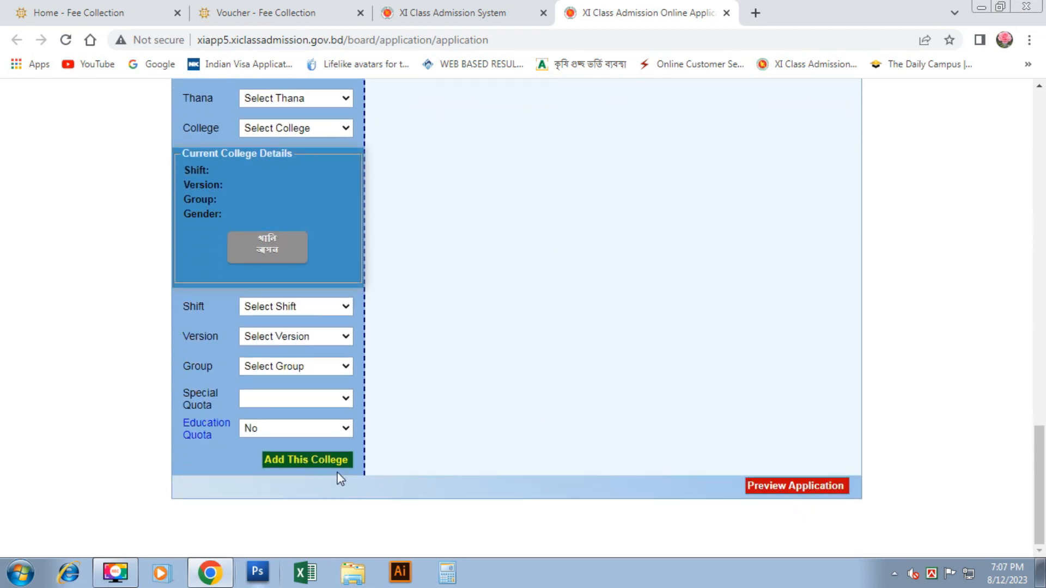
{"action": "scroll", "coordinate": [313, 390], "scroll_direction": "up", "scroll_amount": 1}
{"action": "scroll", "coordinate": [309, 359], "scroll_direction": "up", "scroll_amount": 2}
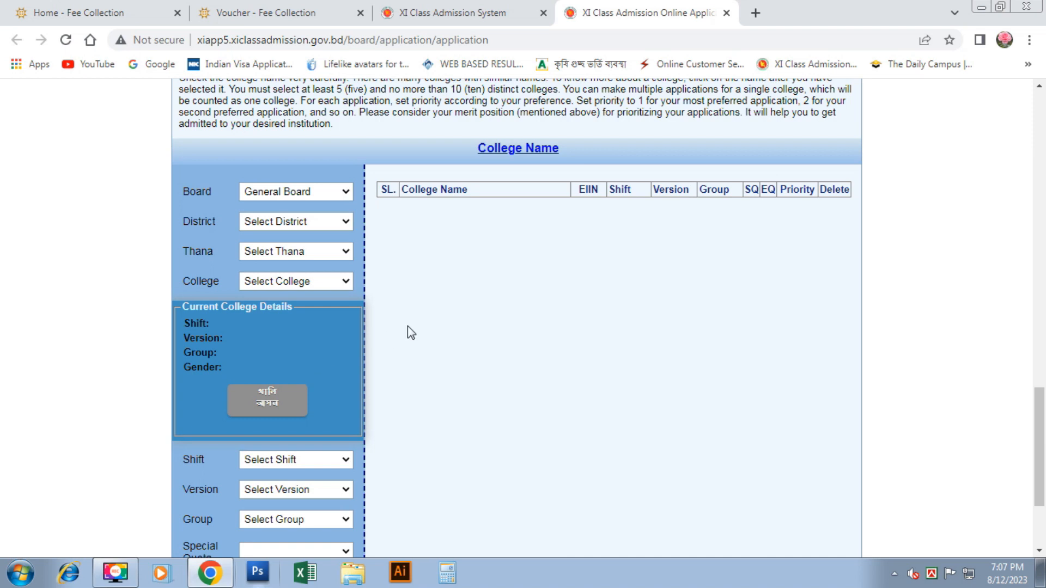
{"action": "left_click", "coordinate": [299, 195]}
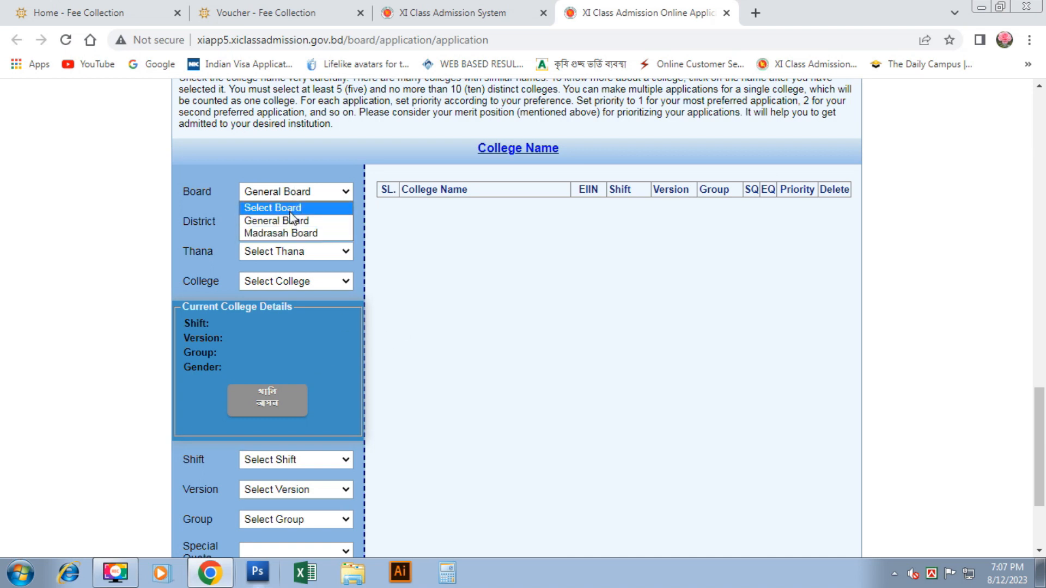
{"action": "left_click", "coordinate": [292, 207]}
{"action": "left_click", "coordinate": [292, 197]}
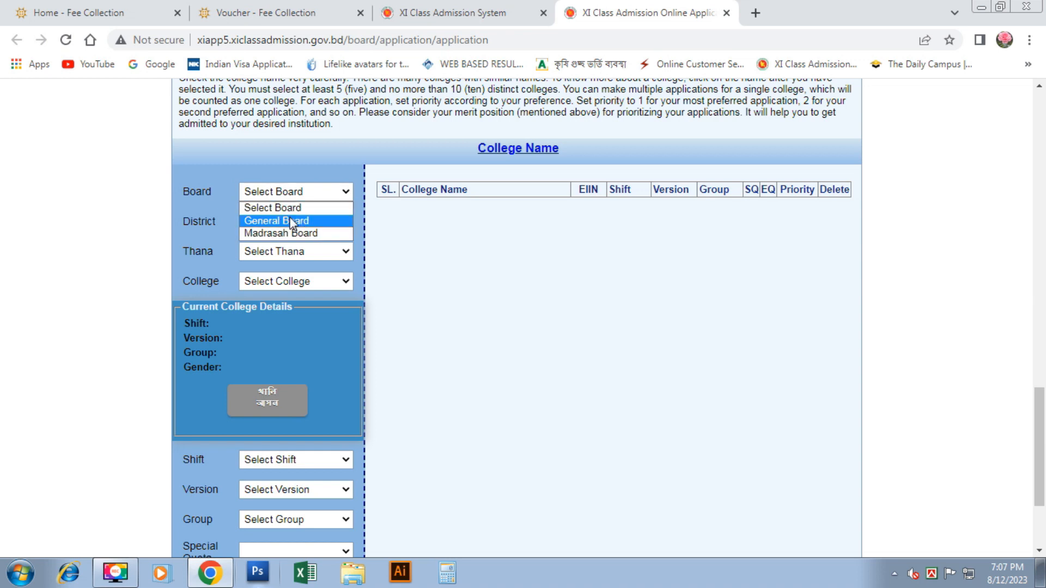
{"action": "left_click", "coordinate": [292, 221]}
Choose Dhaka Mahanagari as the district, then switch to the admission system home page
{"action": "left_click", "coordinate": [303, 222]}
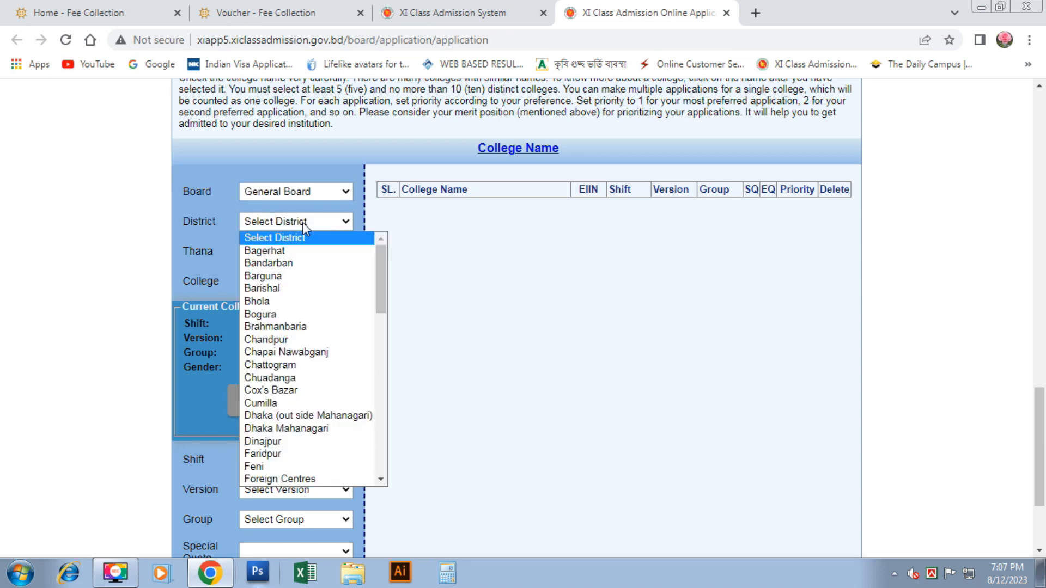
{"action": "key", "text": "d"}
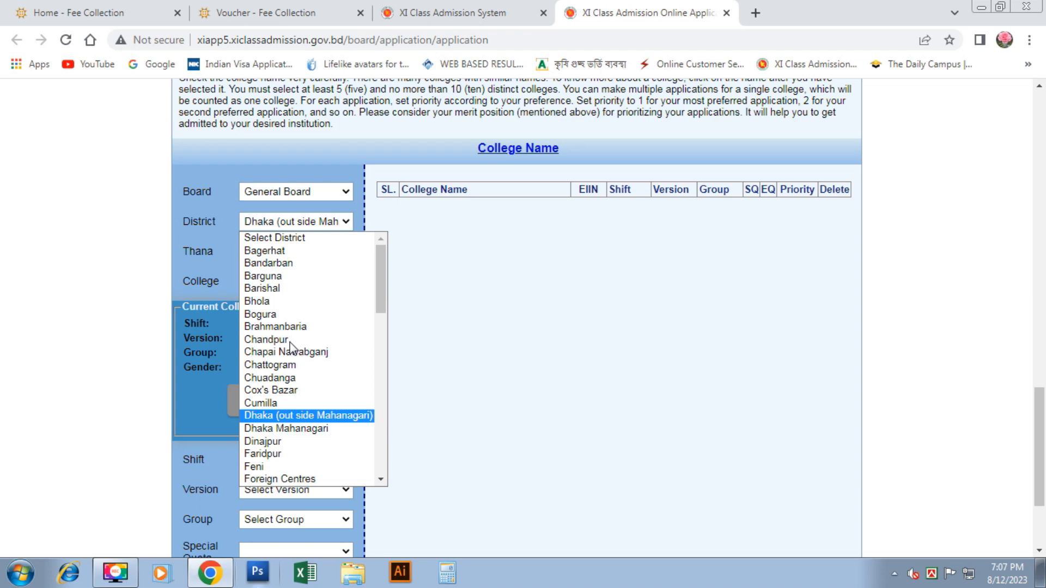
{"action": "key", "text": "Down"}
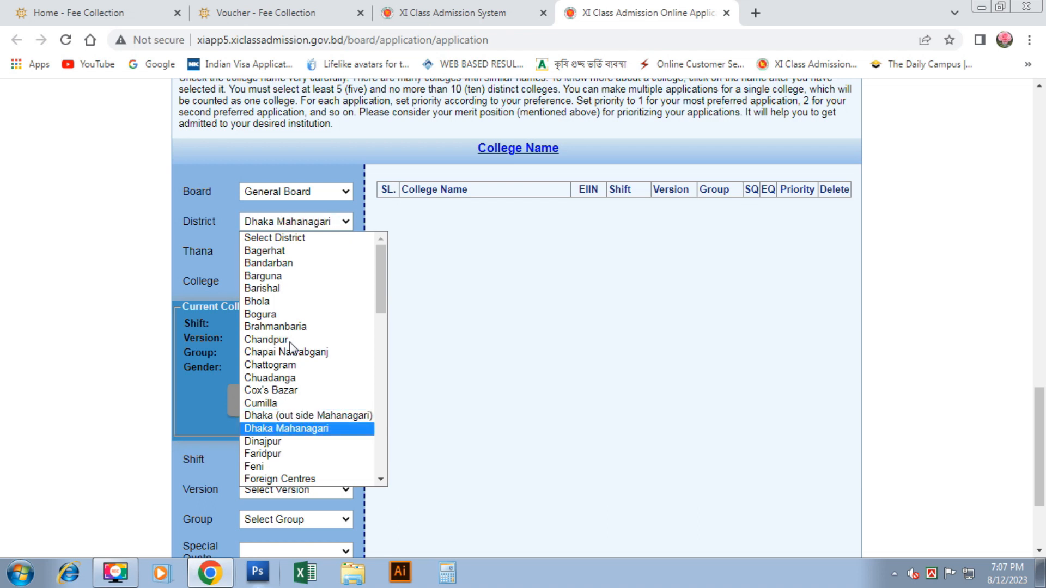
{"action": "left_click", "coordinate": [296, 429]}
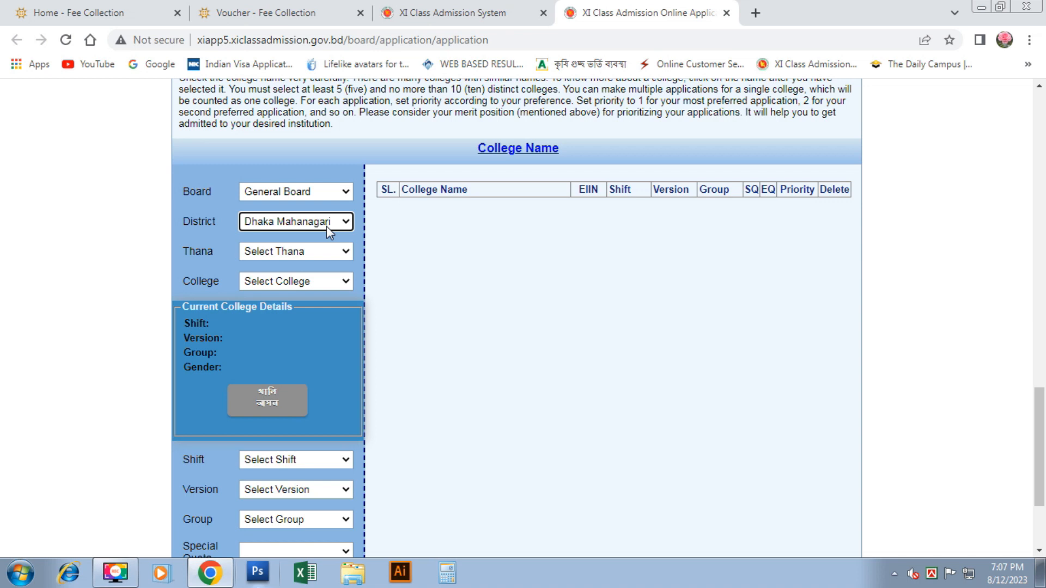
{"action": "left_click", "coordinate": [309, 254]}
{"action": "left_click", "coordinate": [427, 8]}
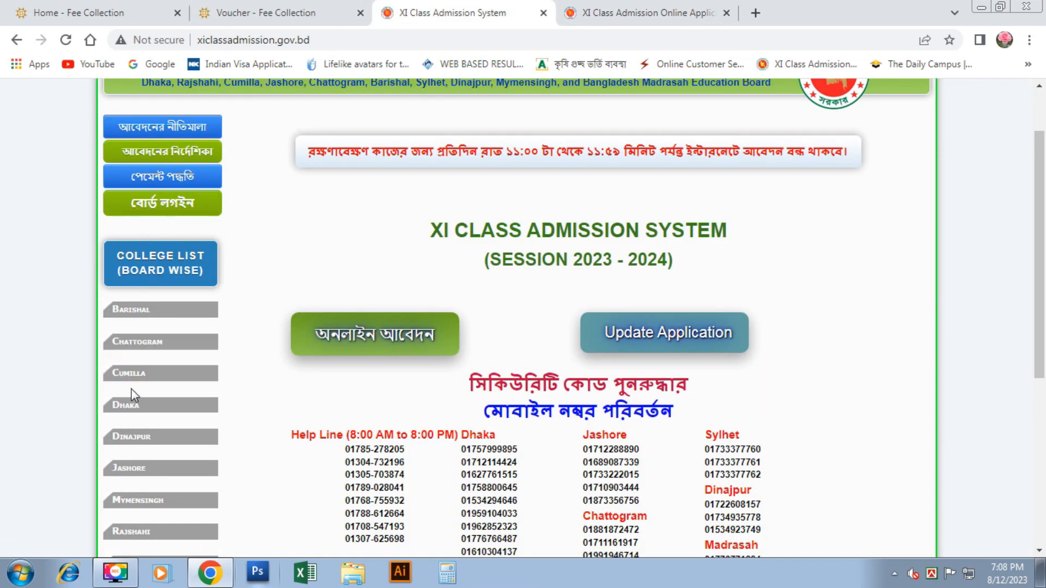
Download the DHAKA board college list as SVG_DHAKA (1).pdf and open it in Adobe Acrobat
{"action": "left_click", "coordinate": [133, 406]}
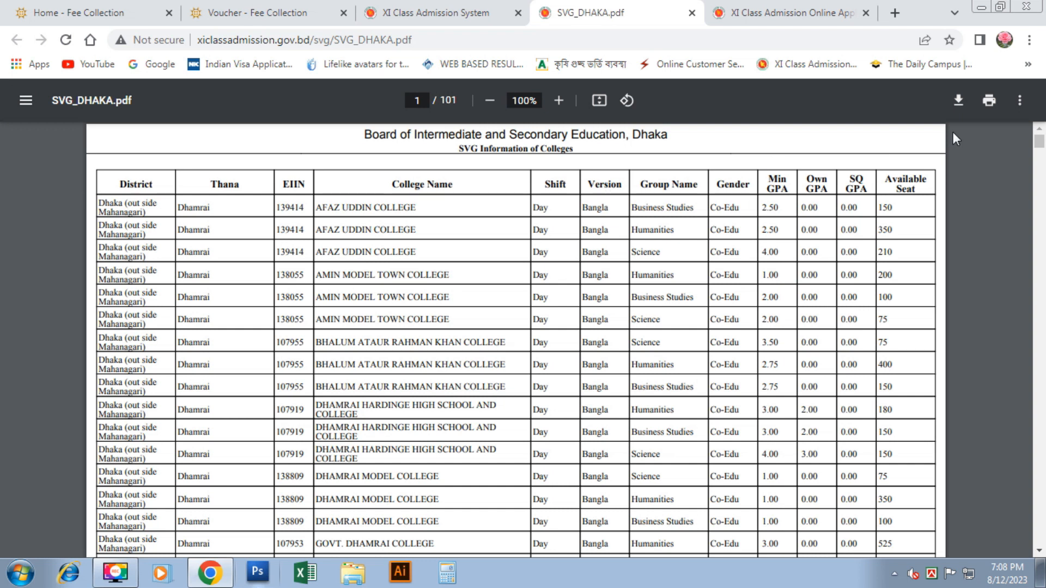
{"action": "left_click", "coordinate": [959, 102]}
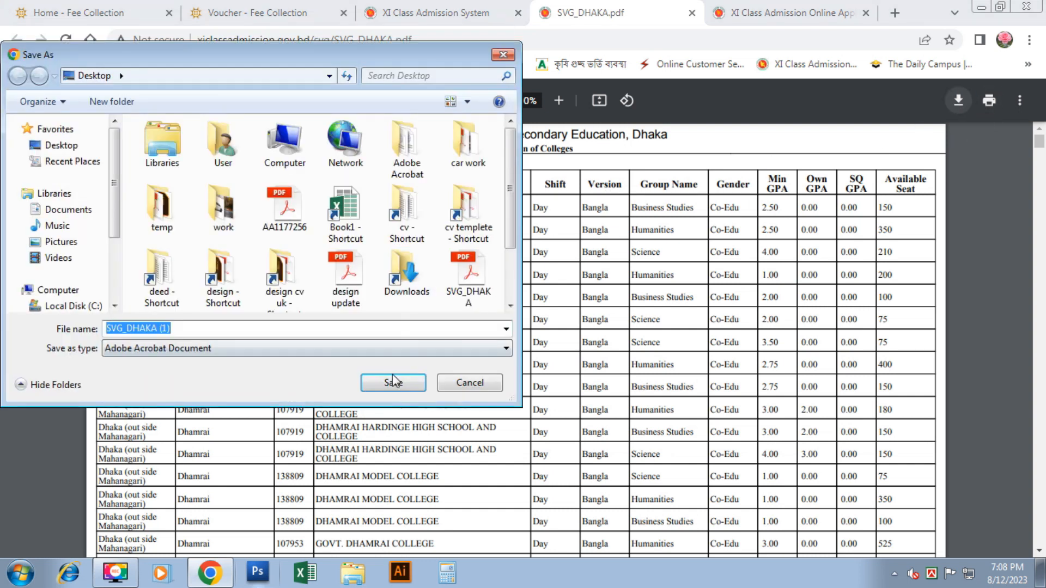
{"action": "left_click", "coordinate": [392, 381]}
{"action": "right_click", "coordinate": [69, 537]}
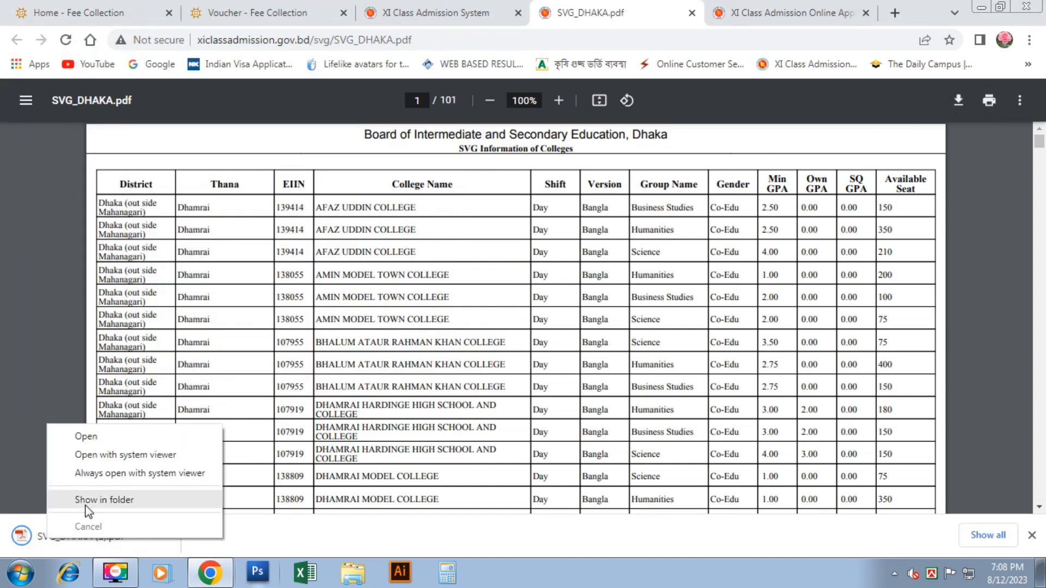
{"action": "left_click", "coordinate": [82, 499]}
{"action": "key", "text": "Return"}
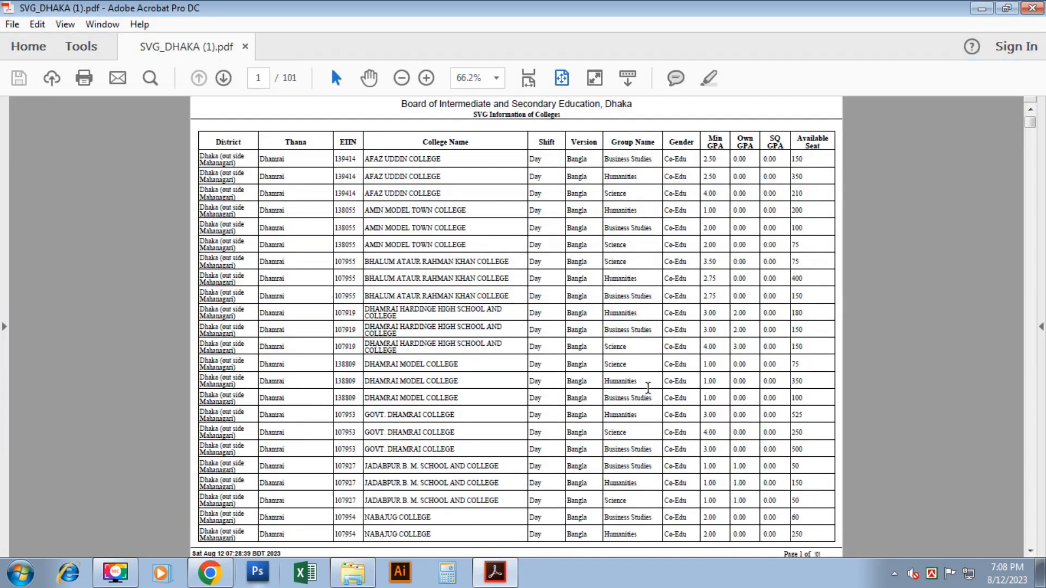
Search the list for 'adam' to find ADAMJEE CANTONMENT COLLEGE on page 11, then minimize Acrobat
{"action": "left_click", "coordinate": [150, 78]}
{"action": "type", "text": "a"}
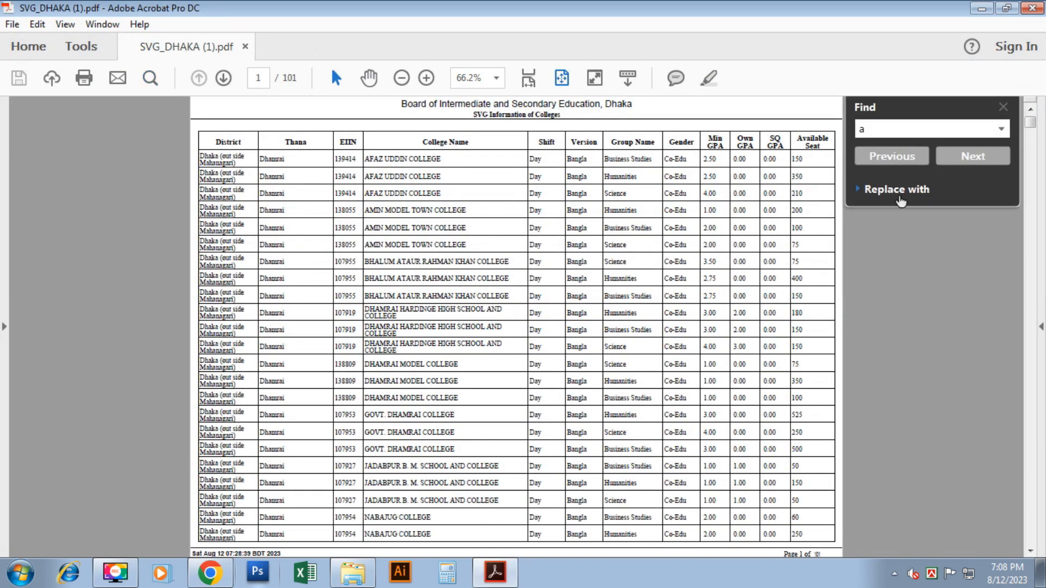
{"action": "type", "text": "dam"}
{"action": "left_click", "coordinate": [973, 157]}
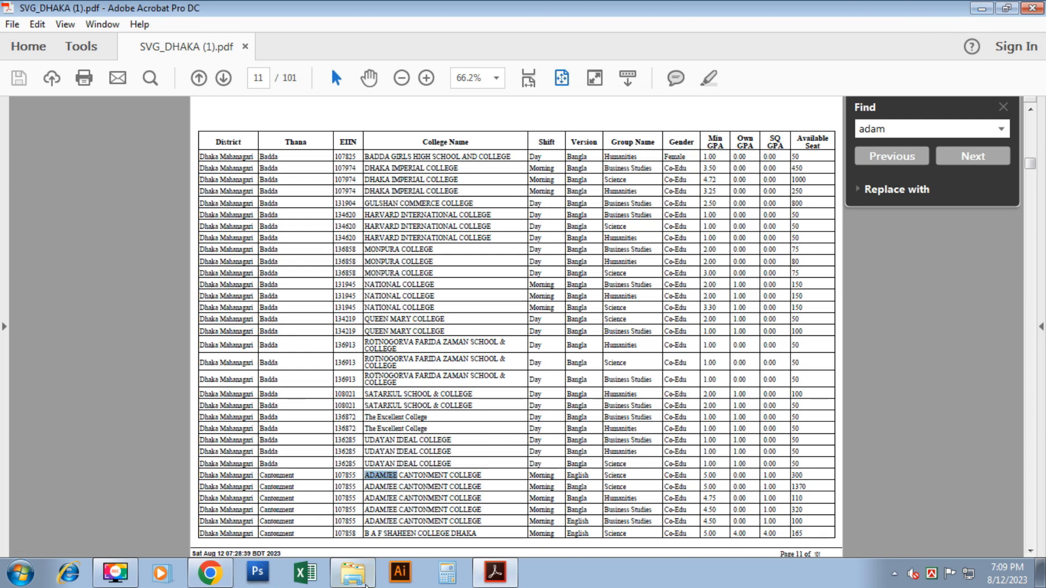
{"action": "left_click", "coordinate": [982, 7]}
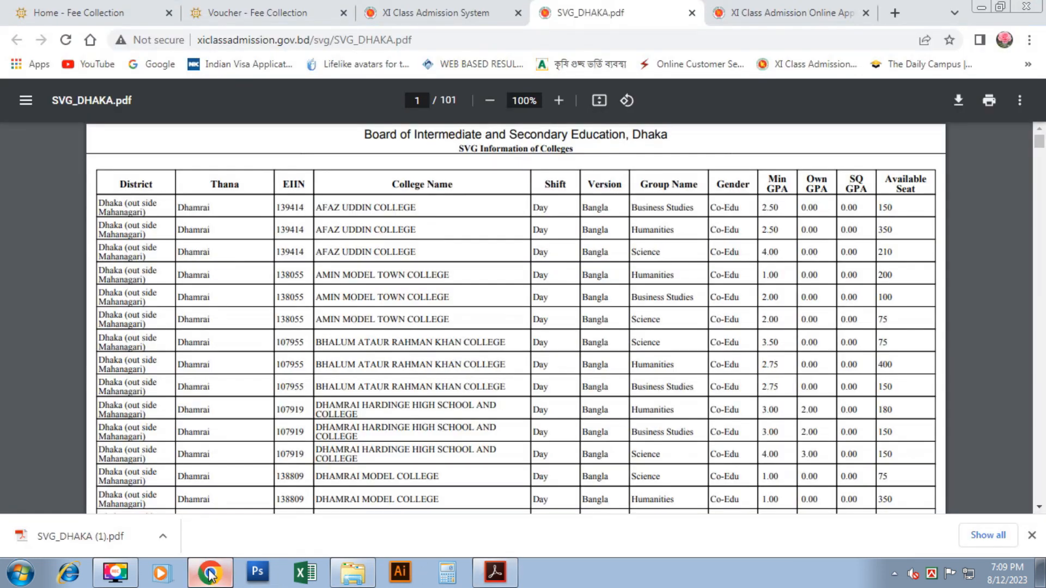
Return to the application form and set the thana to Cantonment
{"action": "left_click", "coordinate": [430, 7]}
{"action": "left_click", "coordinate": [599, 9]}
{"action": "left_click", "coordinate": [747, 9]}
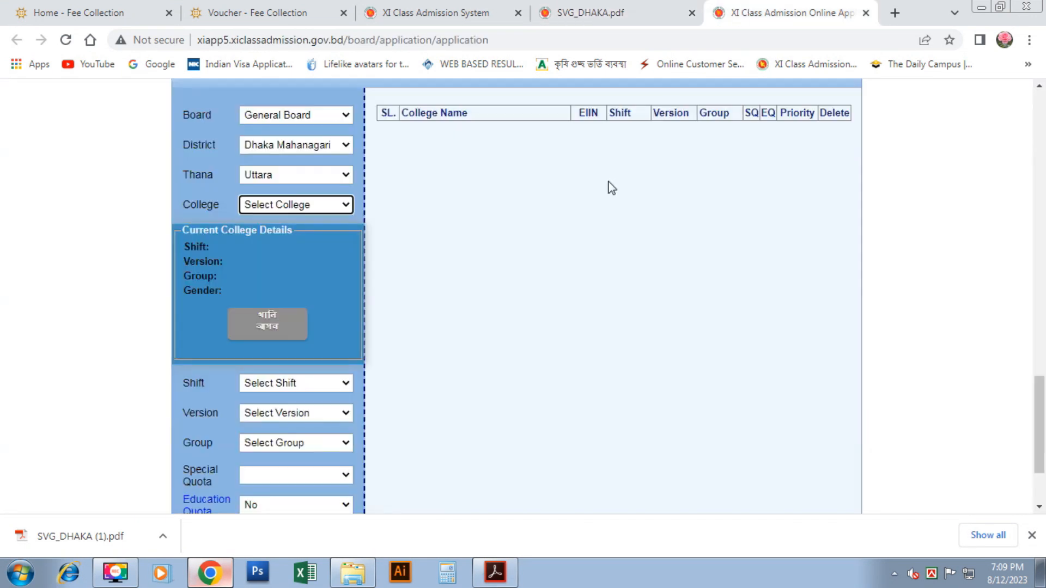
{"action": "left_click", "coordinate": [288, 180]}
{"action": "key", "text": "c"}
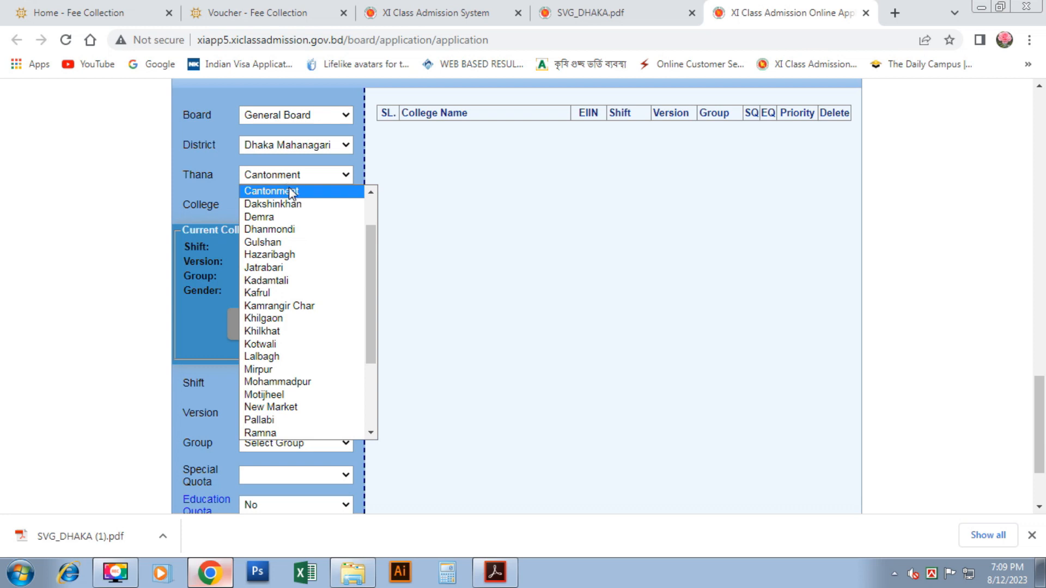
{"action": "key", "text": "Return"}
Choose ADAMJEE CANTONMENT COLLEGE and review its seat counts in the details popup
{"action": "left_click", "coordinate": [315, 207]}
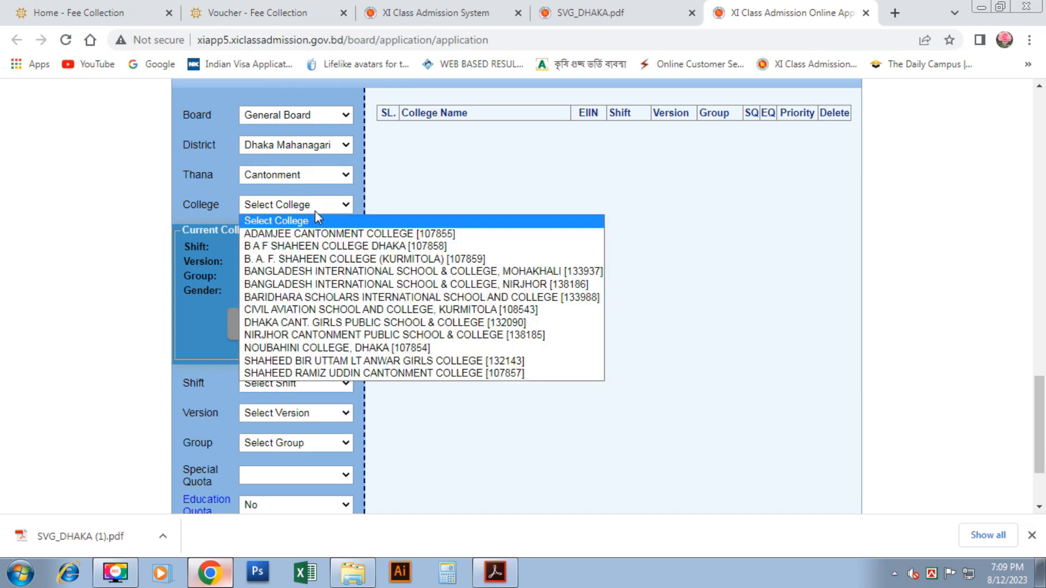
{"action": "left_click", "coordinate": [309, 235]}
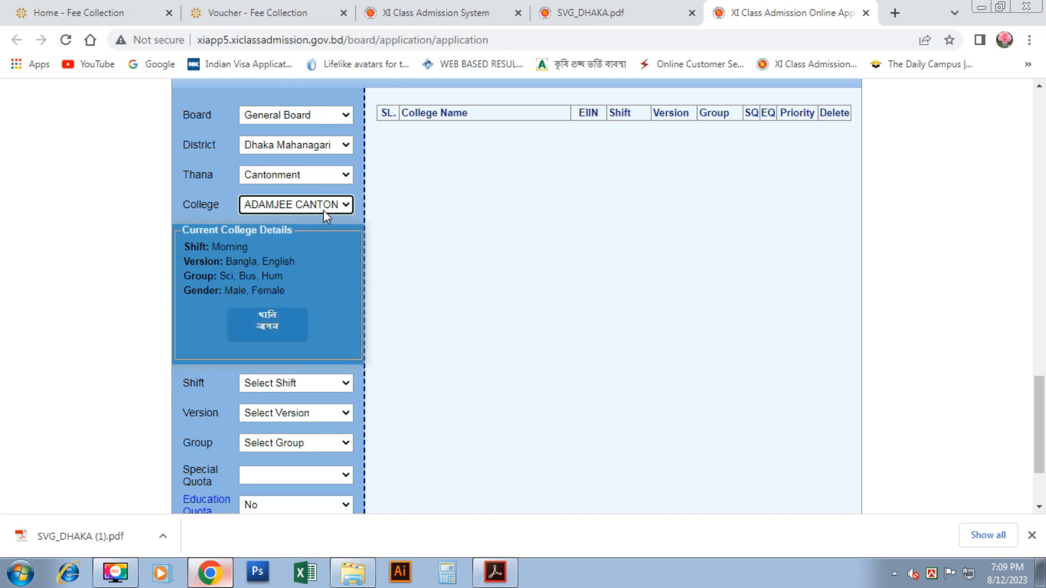
{"action": "left_click", "coordinate": [323, 211]}
{"action": "left_click", "coordinate": [315, 234]}
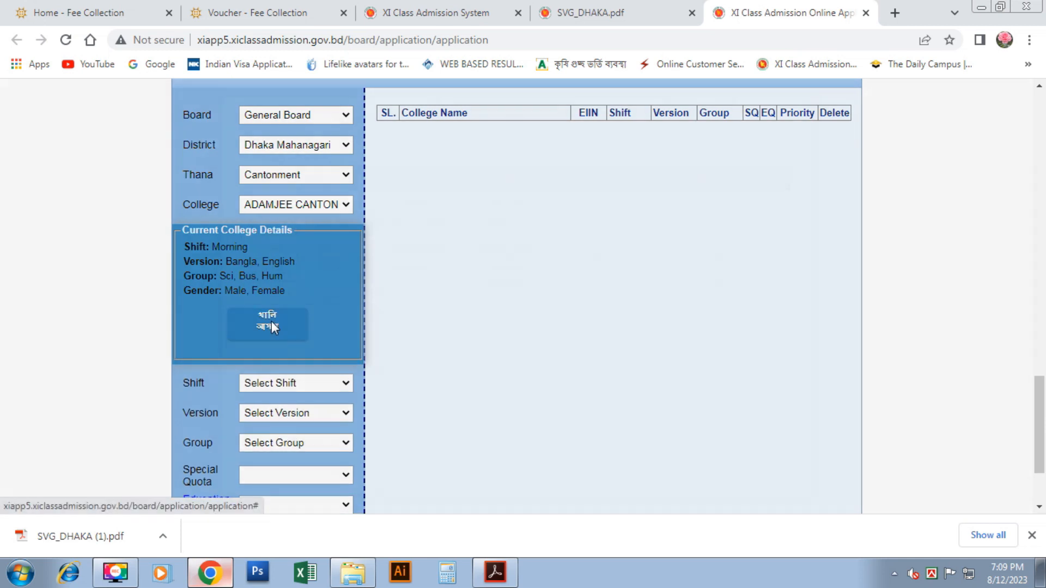
{"action": "left_click", "coordinate": [271, 322]}
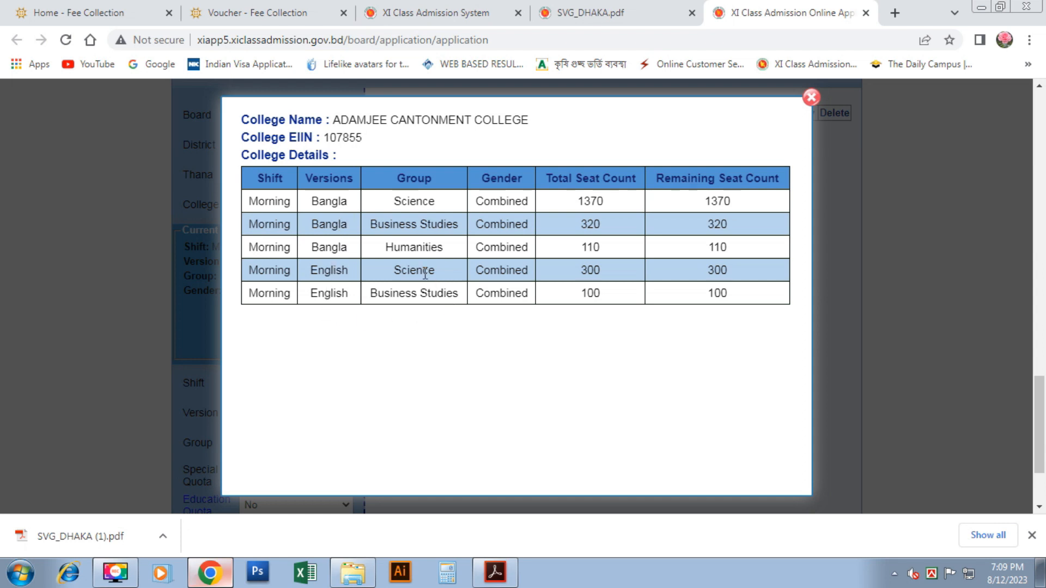
{"action": "left_click", "coordinate": [811, 99]}
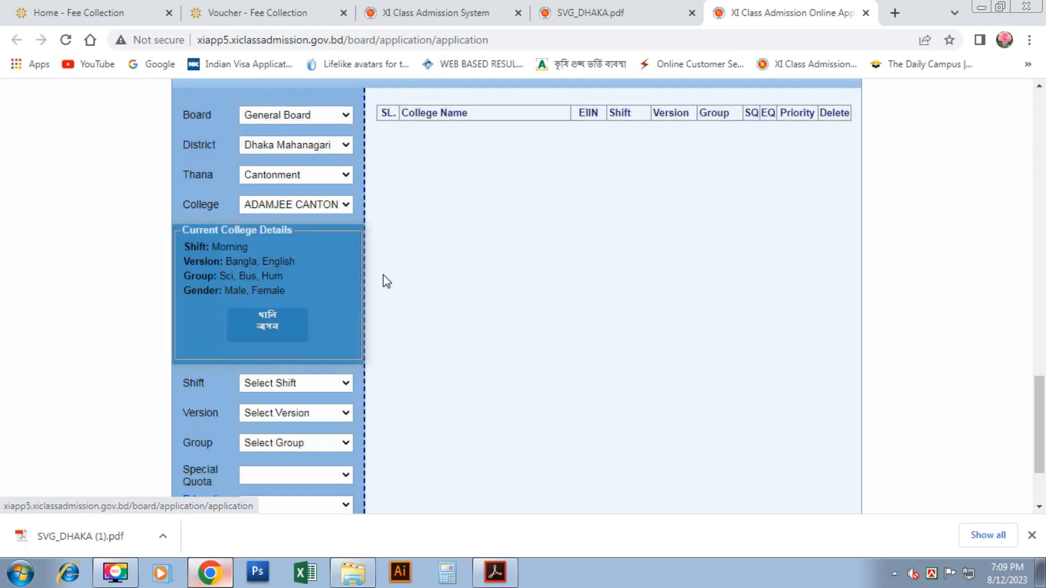
Choose Morning shift, Bangla version and Science group for ADAMJEE CANTONMENT COLLEGE
{"action": "scroll", "coordinate": [305, 294], "scroll_direction": "down", "scroll_amount": 1}
{"action": "left_click", "coordinate": [292, 306]}
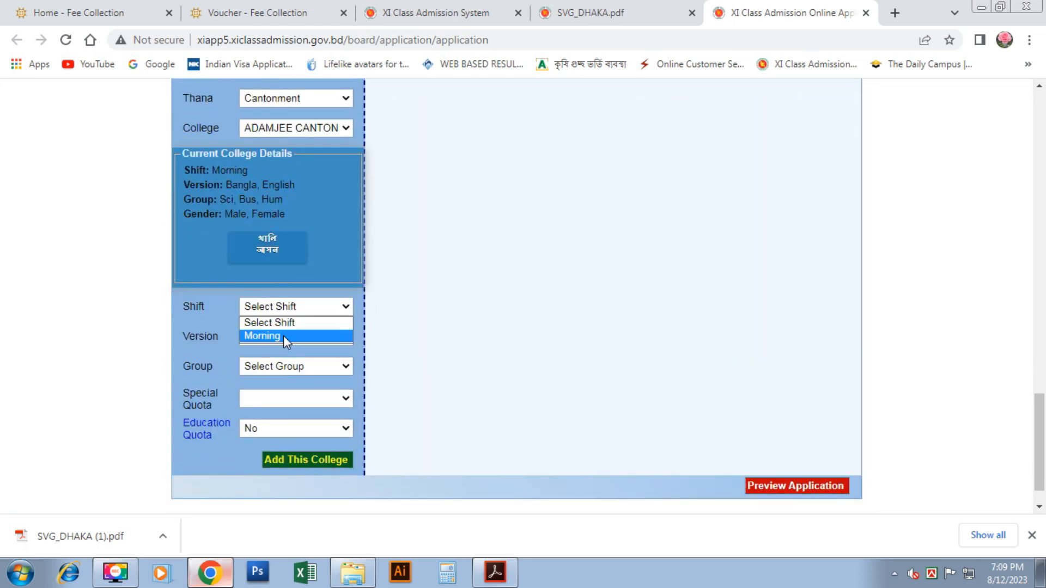
{"action": "left_click", "coordinate": [283, 336]}
{"action": "left_click", "coordinate": [286, 338]}
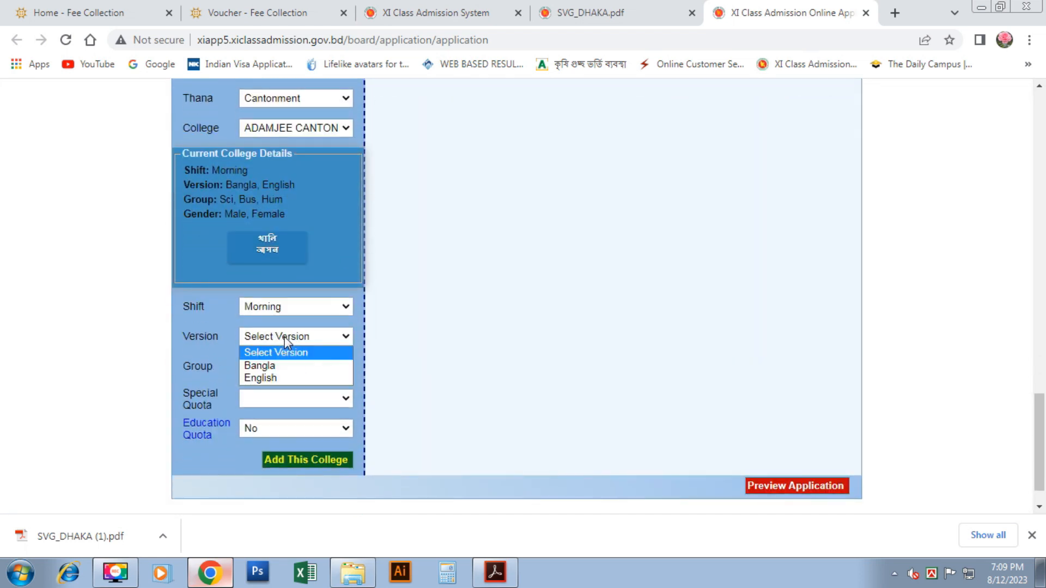
{"action": "left_click", "coordinate": [276, 366]}
{"action": "left_click", "coordinate": [287, 369]}
{"action": "left_click", "coordinate": [289, 394]}
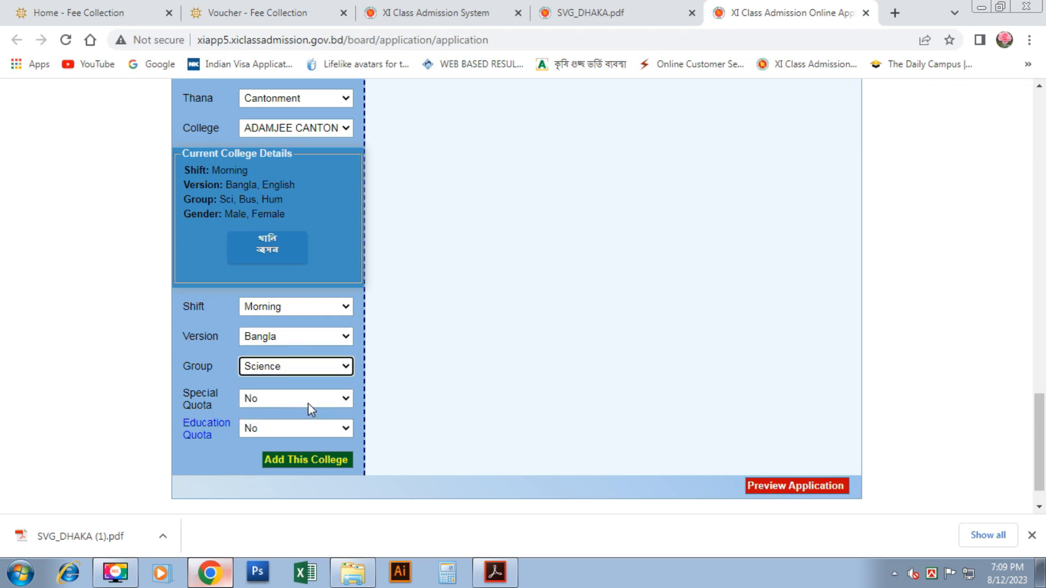
Add ADAMJEE CANTONMENT COLLEGE as priority 1 and check the new row in the choice list
{"action": "scroll", "coordinate": [301, 414], "scroll_direction": "down", "scroll_amount": 1}
{"action": "left_click", "coordinate": [290, 418]}
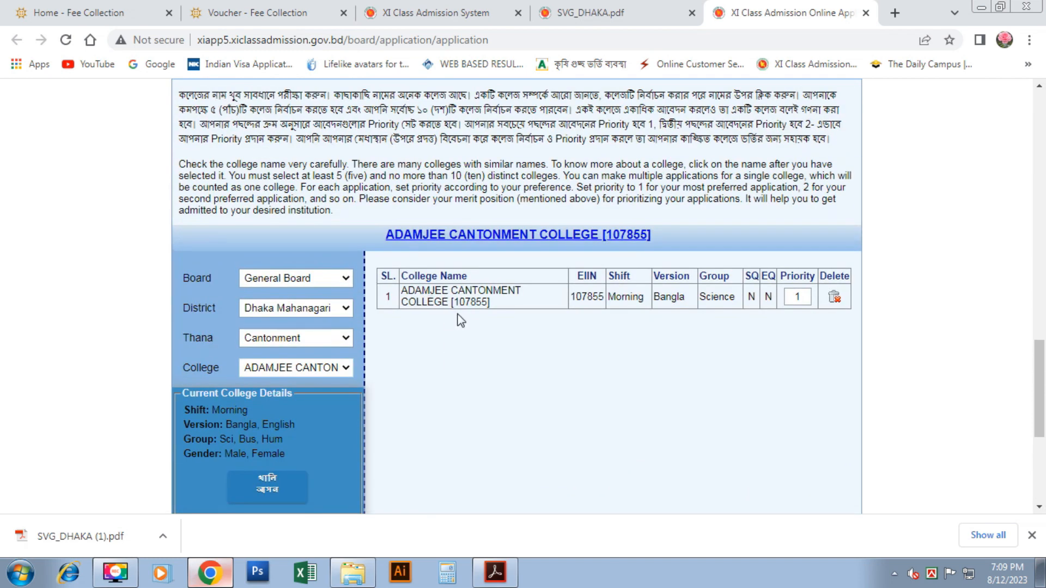
{"action": "left_click_drag", "start_coordinate": [699, 344], "coordinate": [739, 301]}
{"action": "left_click", "coordinate": [476, 308]}
{"action": "left_click", "coordinate": [735, 380]}
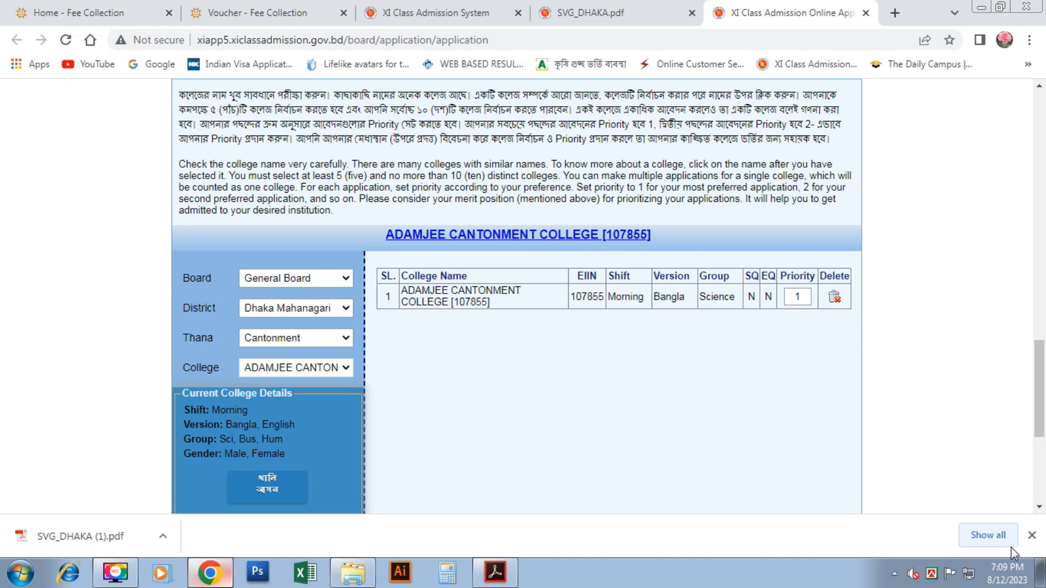
Close the downloads bar, then select Thana Uttara and college RAJUK UTTARA MODEL COLLEGE
{"action": "left_click", "coordinate": [1032, 535]}
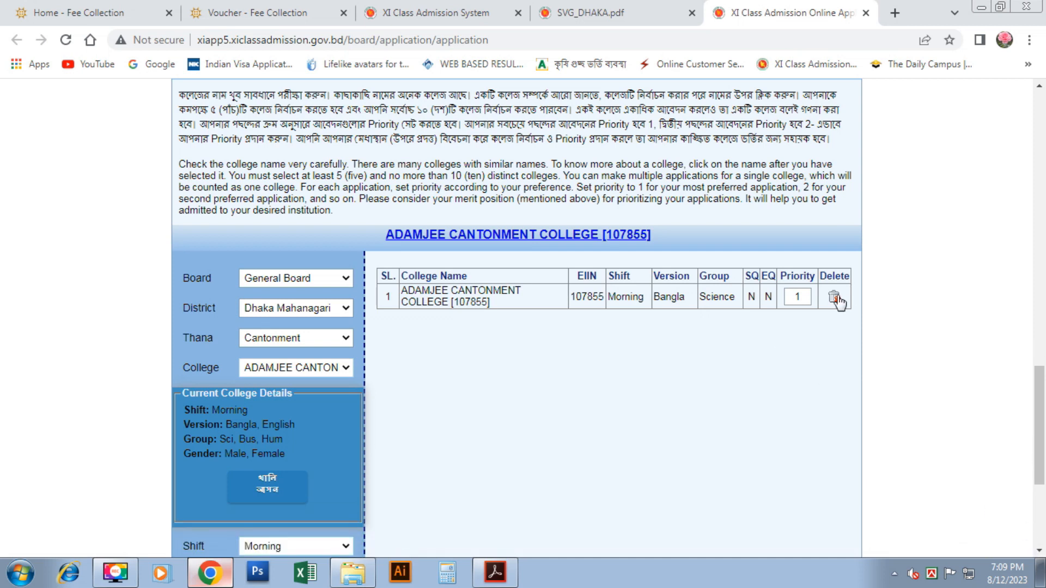
{"action": "scroll", "coordinate": [437, 366], "scroll_direction": "down", "scroll_amount": 4}
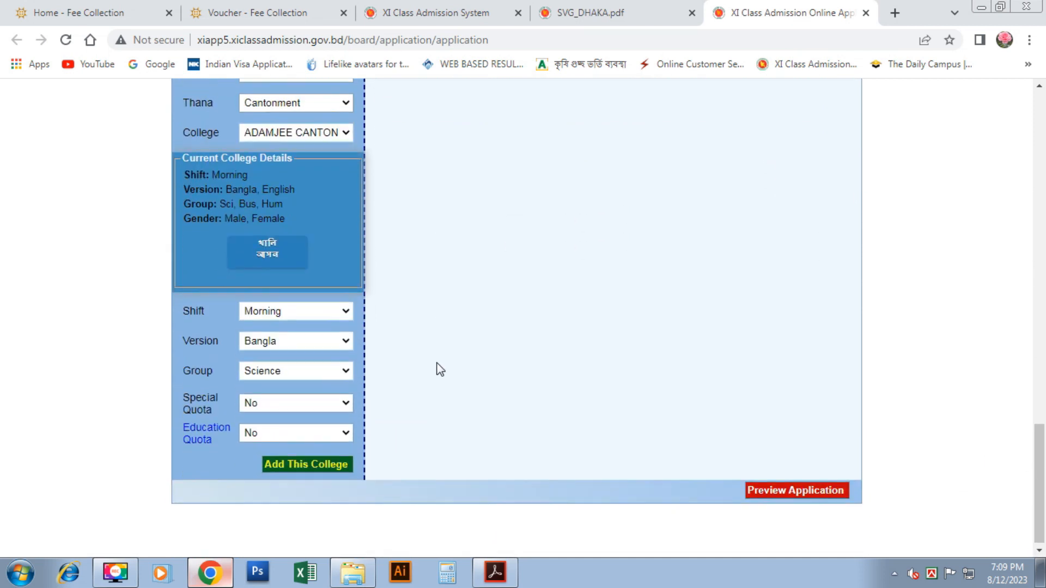
{"action": "scroll", "coordinate": [436, 368], "scroll_direction": "up", "scroll_amount": 4}
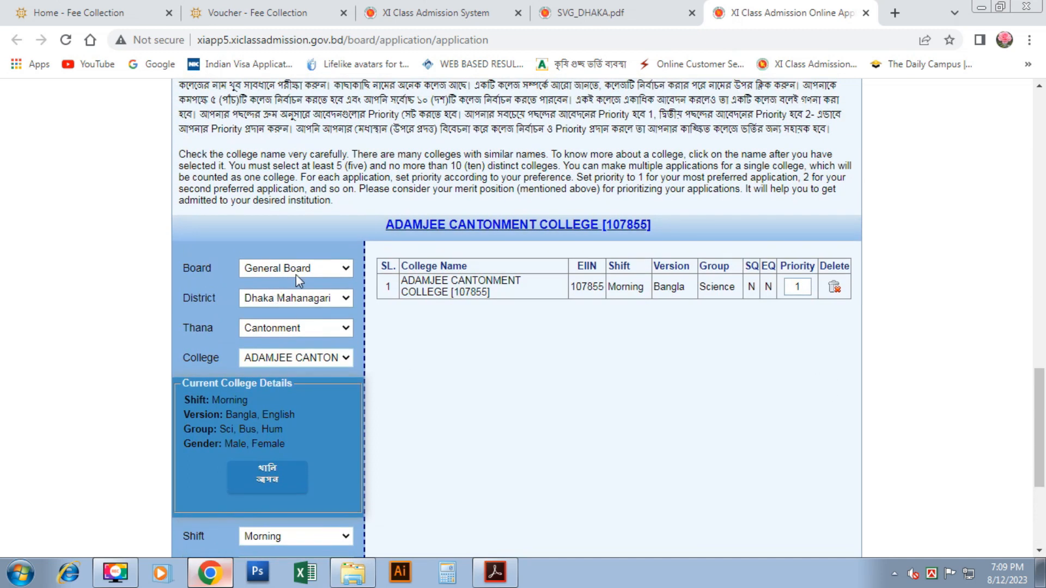
{"action": "left_click", "coordinate": [309, 326]}
{"action": "key", "text": "u"}
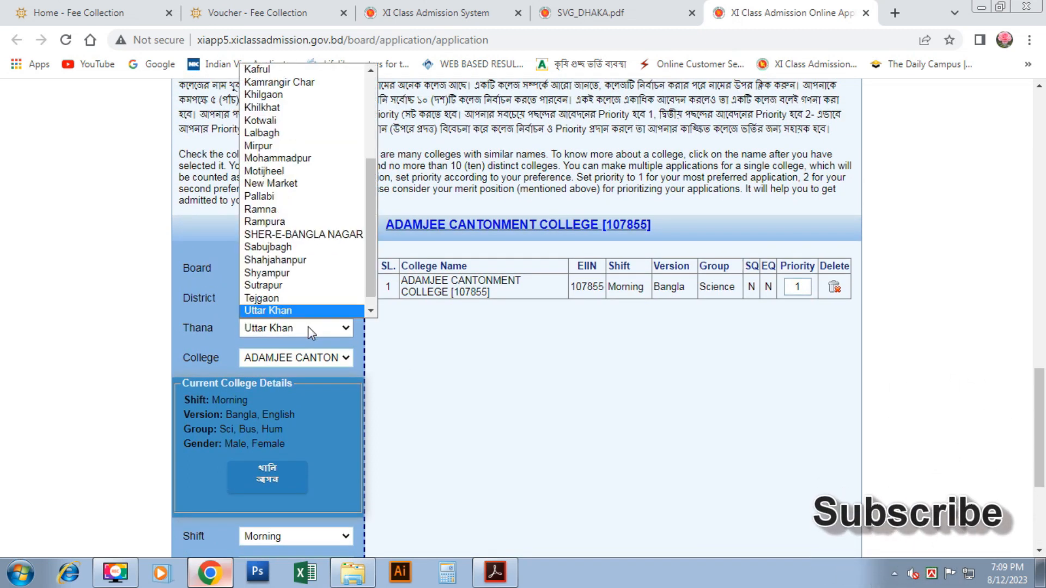
{"action": "key", "text": "u"}
{"action": "key", "text": "Return"}
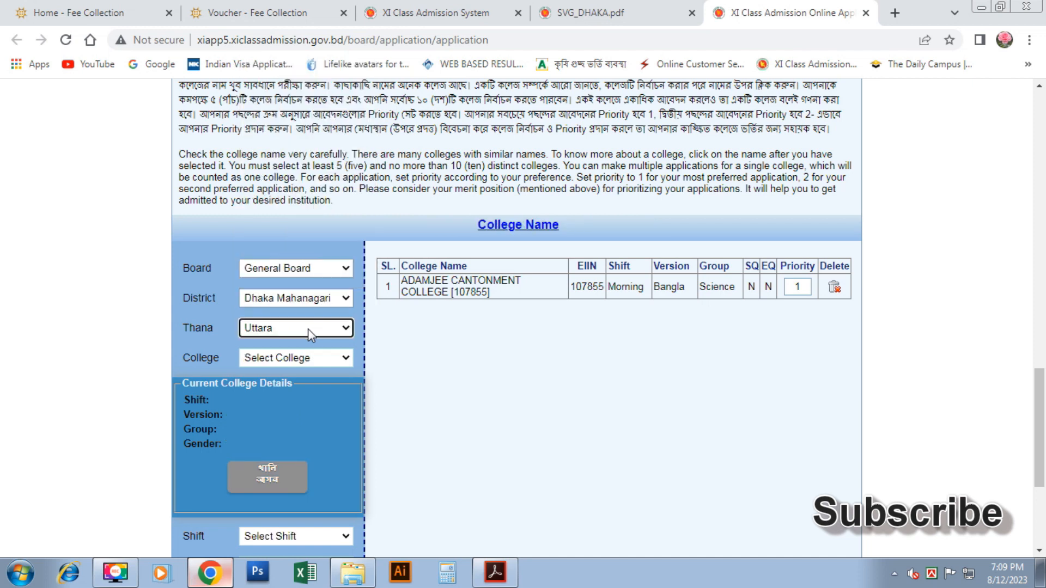
{"action": "left_click", "coordinate": [287, 361]}
{"action": "scroll", "coordinate": [295, 175], "scroll_direction": "down", "scroll_amount": 1}
{"action": "scroll", "coordinate": [294, 175], "scroll_direction": "up", "scroll_amount": 1}
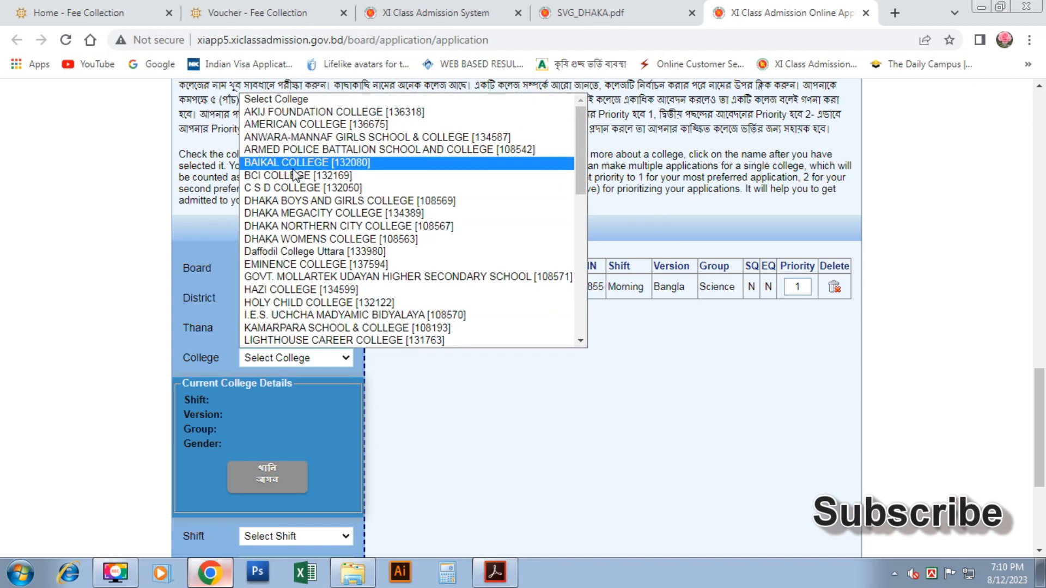
{"action": "key", "text": "r"}
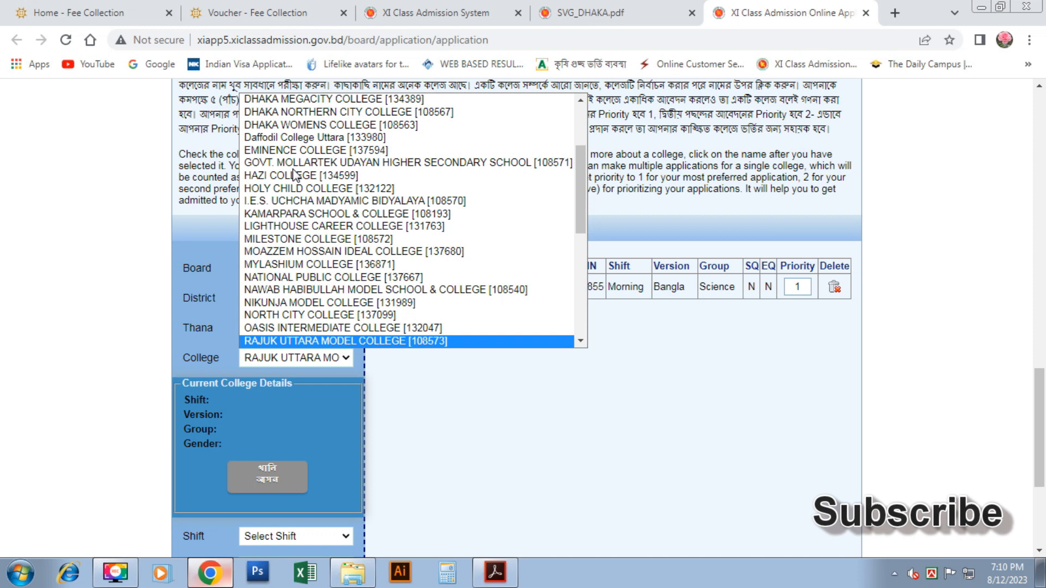
{"action": "left_click", "coordinate": [281, 341]}
Set Day shift, Bangla version and Science group, then add RAJUK as priority 2
{"action": "scroll", "coordinate": [266, 423], "scroll_direction": "down", "scroll_amount": 3}
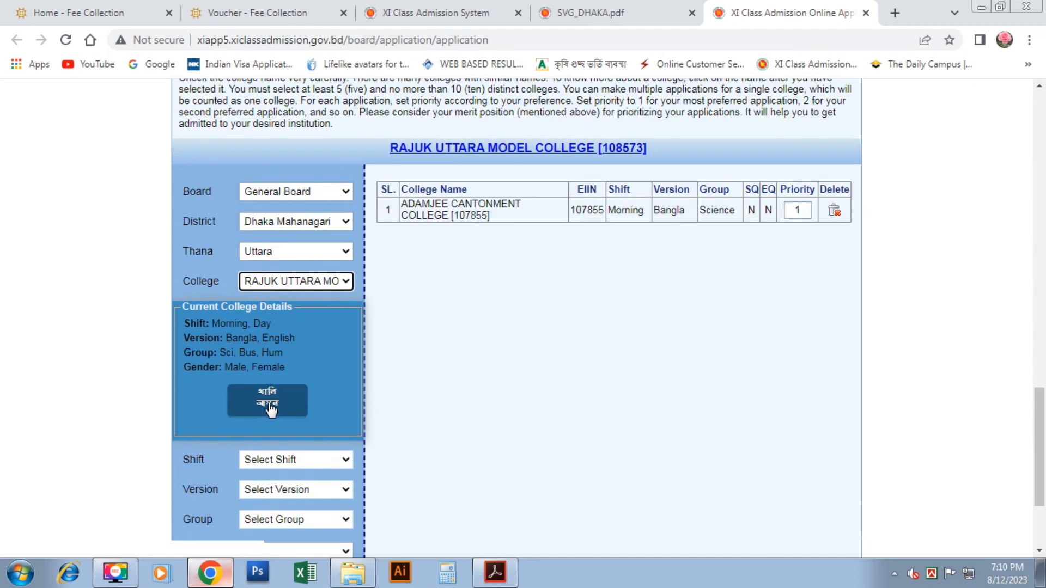
{"action": "left_click", "coordinate": [290, 389]}
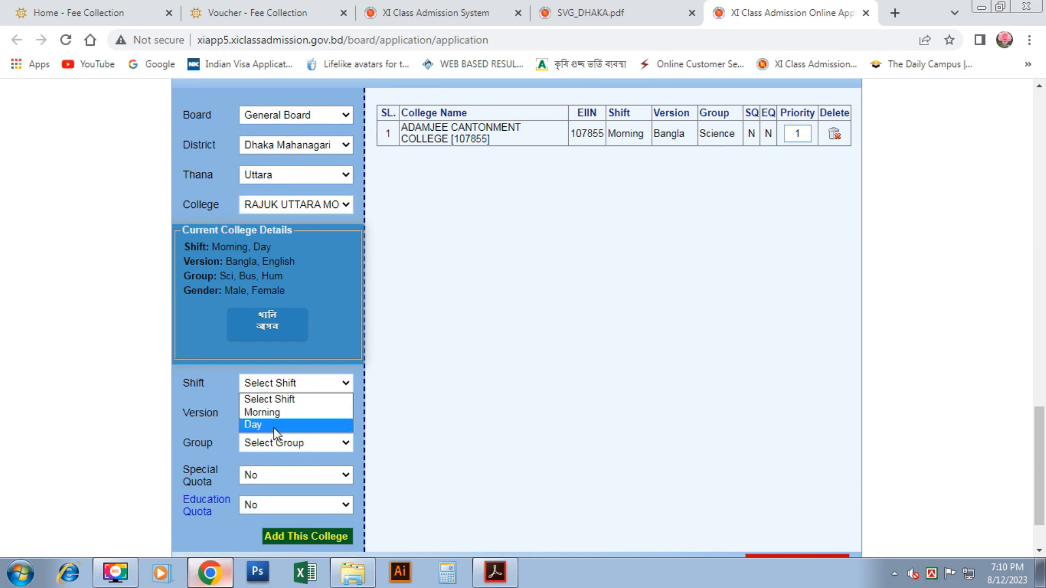
{"action": "left_click", "coordinate": [279, 425]}
{"action": "left_click", "coordinate": [302, 414]}
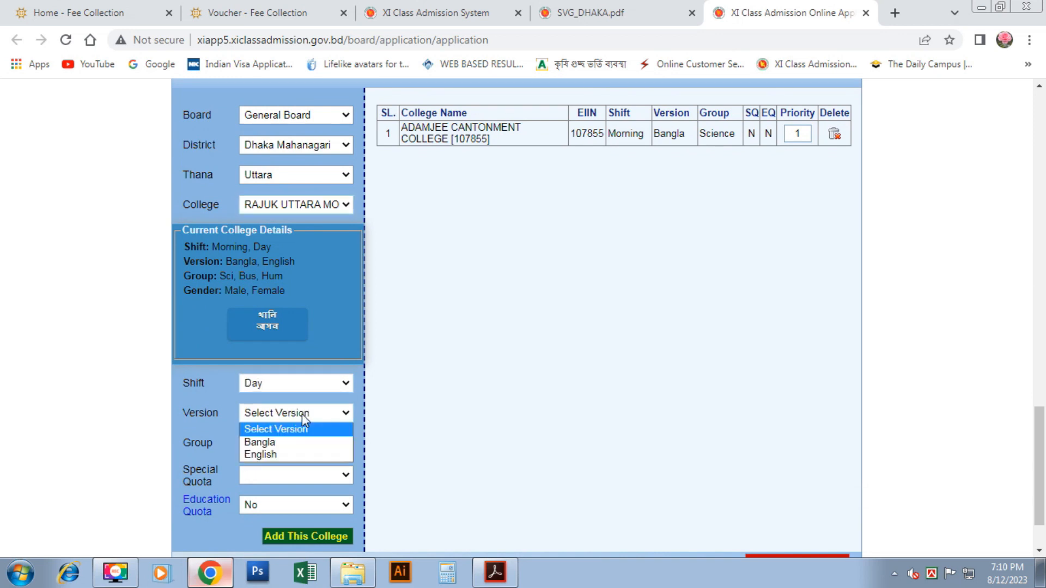
{"action": "left_click", "coordinate": [280, 442]}
{"action": "left_click", "coordinate": [286, 443]}
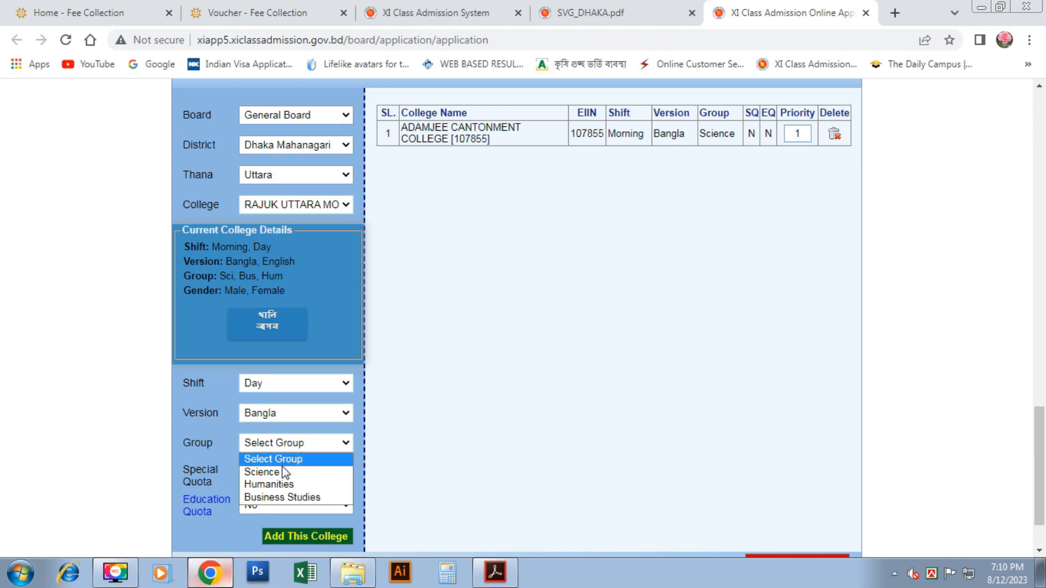
{"action": "left_click", "coordinate": [280, 474]}
{"action": "scroll", "coordinate": [280, 473], "scroll_direction": "down", "scroll_amount": 2}
{"action": "left_click", "coordinate": [304, 457]}
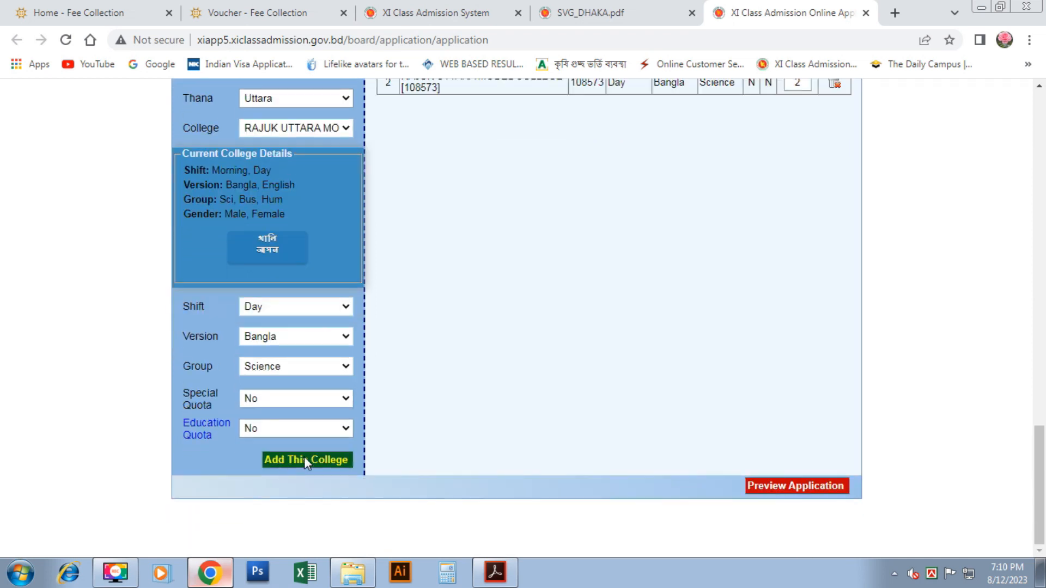
Review the choice list, highlighting the first row and the RAJUK college name
{"action": "scroll", "coordinate": [522, 338], "scroll_direction": "up", "scroll_amount": 4}
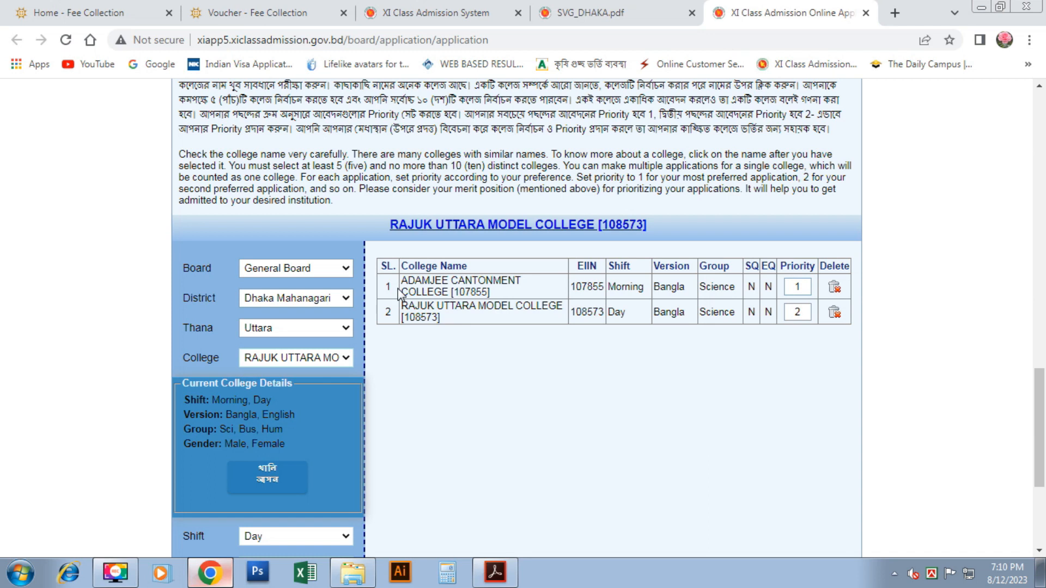
{"action": "left_click_drag", "start_coordinate": [388, 288], "coordinate": [385, 323]}
{"action": "left_click", "coordinate": [408, 308]}
{"action": "triple_click", "coordinate": [408, 307]}
{"action": "left_click", "coordinate": [430, 362]}
{"action": "scroll", "coordinate": [430, 359], "scroll_direction": "down", "scroll_amount": 4}
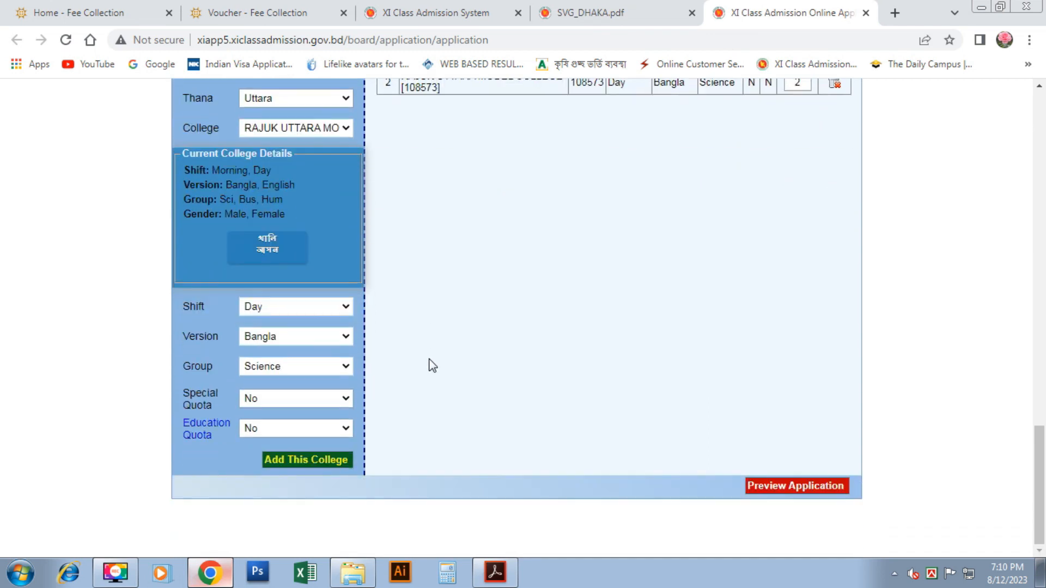
{"action": "scroll", "coordinate": [429, 362], "scroll_direction": "up", "scroll_amount": 4}
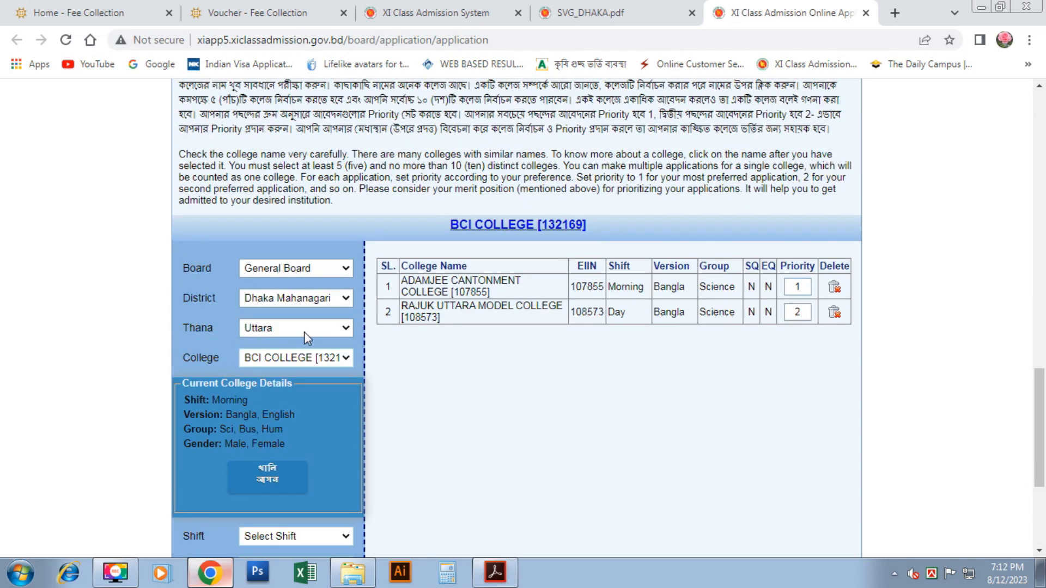
Select Thana Ramna and college VIQARUNNISA NOON SCHOOL AND COLLEGE
{"action": "left_click", "coordinate": [304, 328]}
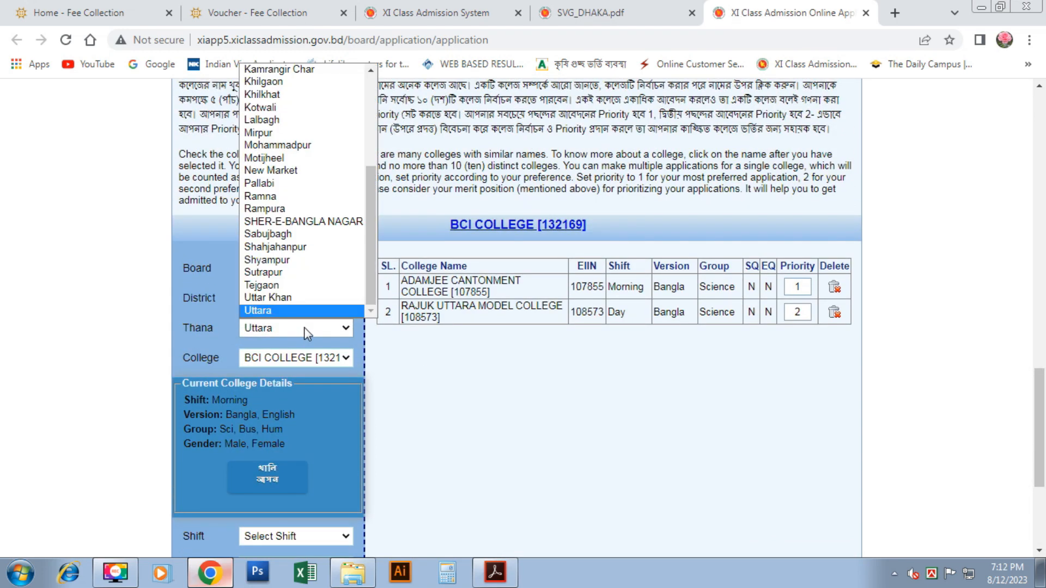
{"action": "key", "text": "r"}
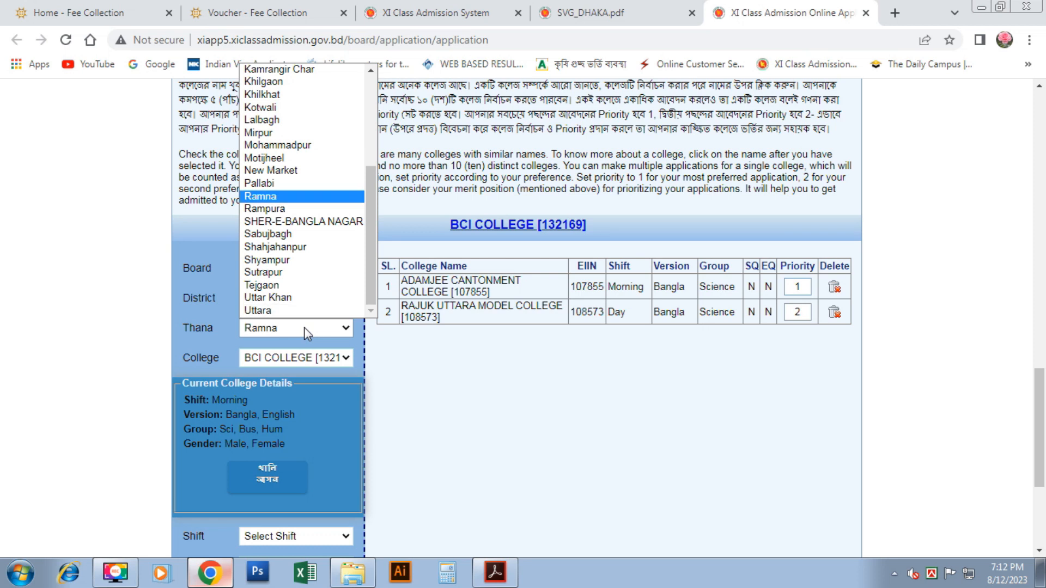
{"action": "key", "text": "Return"}
{"action": "left_click", "coordinate": [304, 358]}
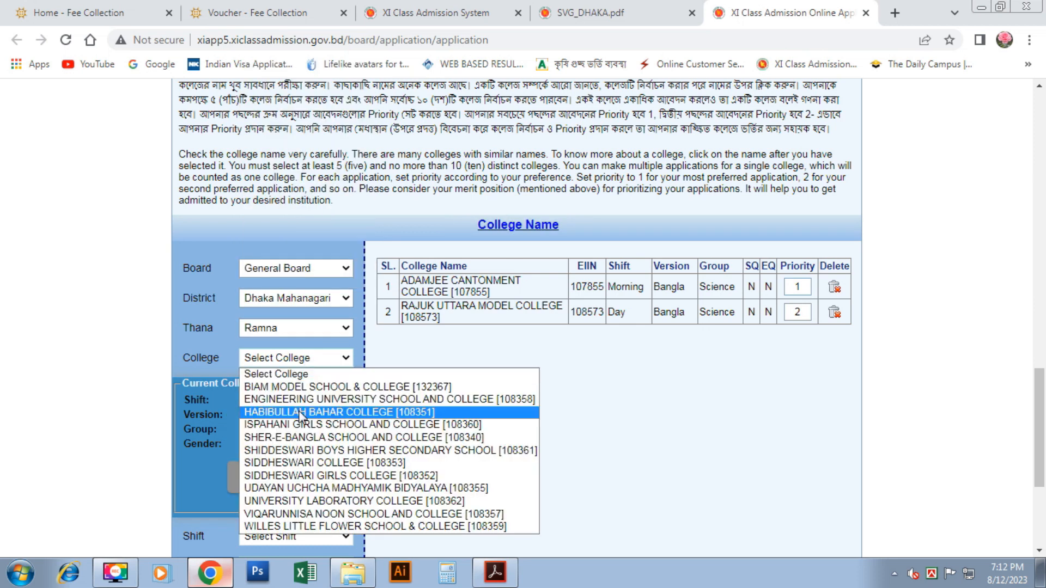
{"action": "left_click", "coordinate": [274, 515]}
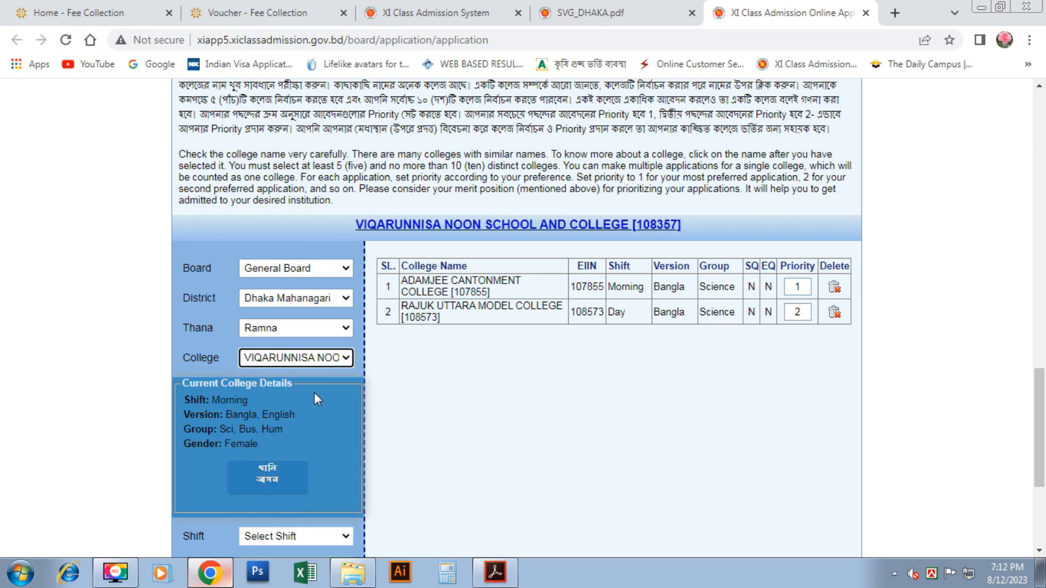
Set Morning shift, Bangla version and Science group, then add Viqarunnisa Noon as third choice
{"action": "scroll", "coordinate": [314, 392], "scroll_direction": "down", "scroll_amount": 4}
{"action": "left_click", "coordinate": [305, 308]}
{"action": "left_click", "coordinate": [295, 338]}
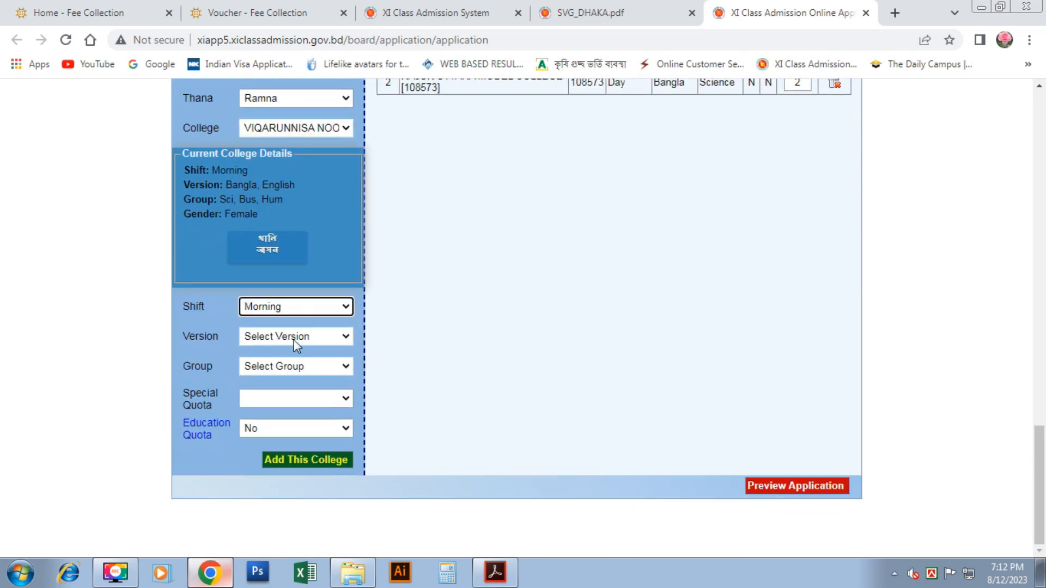
{"action": "left_click", "coordinate": [297, 342]}
{"action": "left_click", "coordinate": [299, 362]}
{"action": "left_click", "coordinate": [303, 366]}
{"action": "left_click", "coordinate": [292, 396]}
{"action": "left_click", "coordinate": [276, 459]}
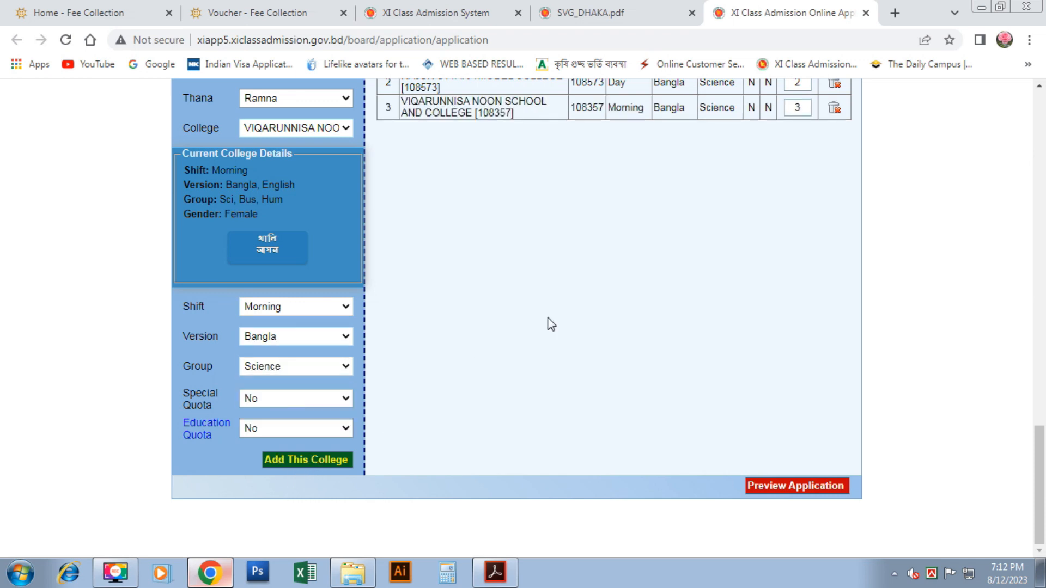
{"action": "scroll", "coordinate": [550, 322], "scroll_direction": "up", "scroll_amount": 3}
{"action": "scroll", "coordinate": [397, 268], "scroll_direction": "down", "scroll_amount": 2}
{"action": "scroll", "coordinate": [398, 273], "scroll_direction": "up", "scroll_amount": 2}
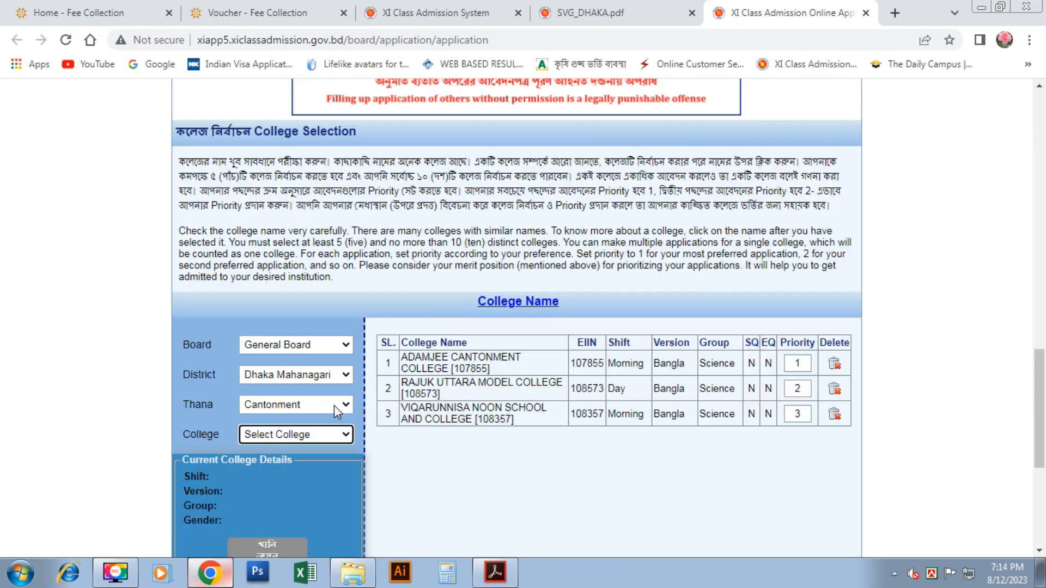
{"action": "left_click", "coordinate": [334, 405]}
Select Thana Uttara and college MILESTONE COLLEGE
{"action": "key", "text": "u"}
{"action": "key", "text": "u"}
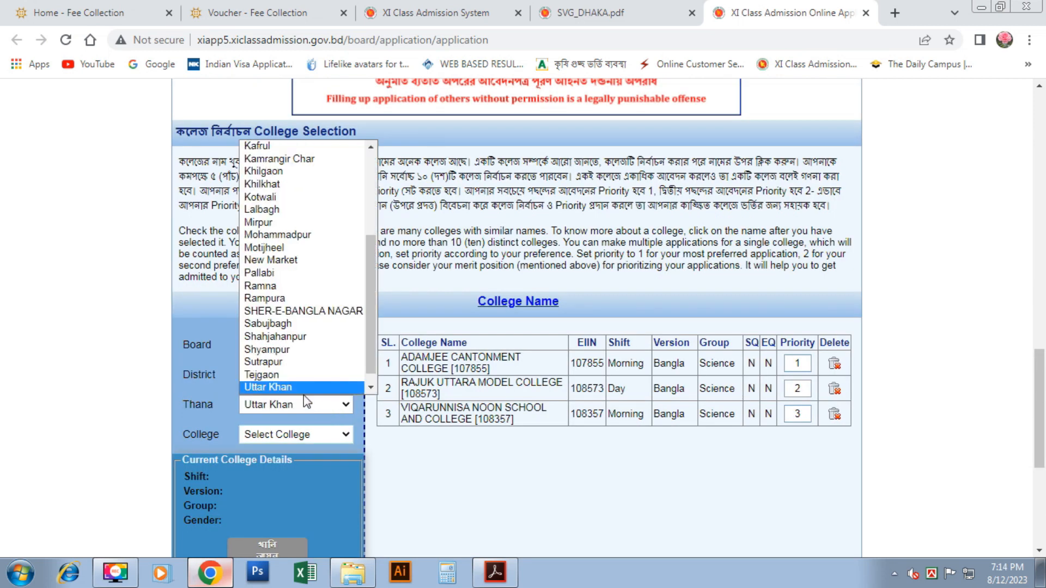
{"action": "left_click", "coordinate": [294, 388]}
{"action": "left_click", "coordinate": [284, 435]}
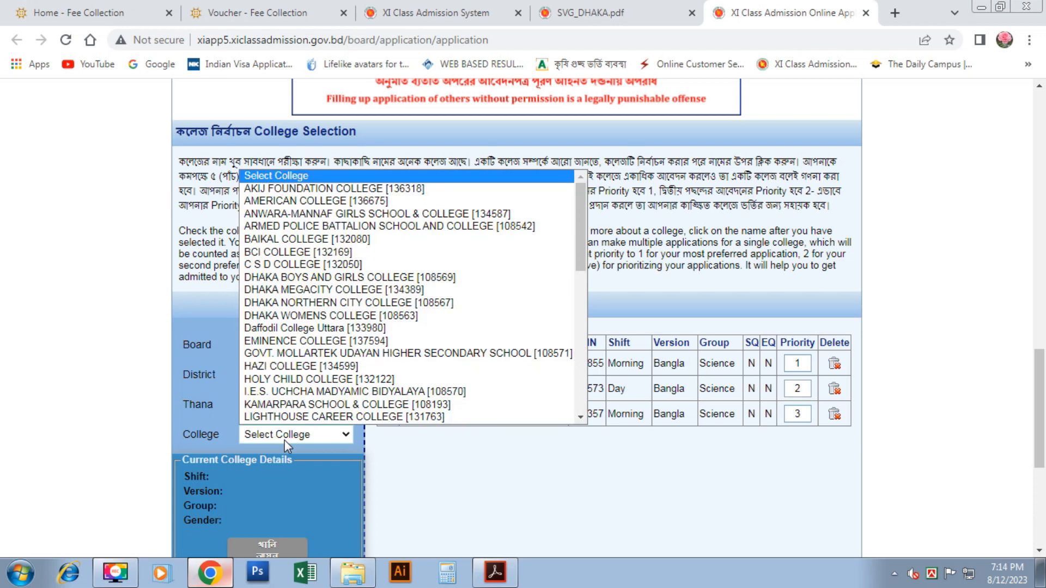
{"action": "key", "text": "m"}
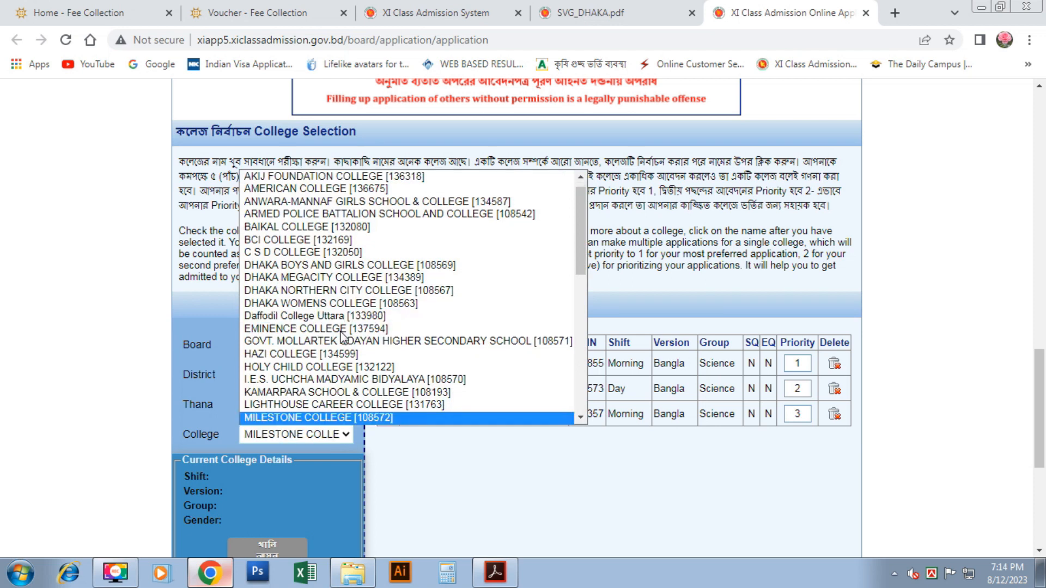
{"action": "scroll", "coordinate": [342, 337], "scroll_direction": "down", "scroll_amount": 3}
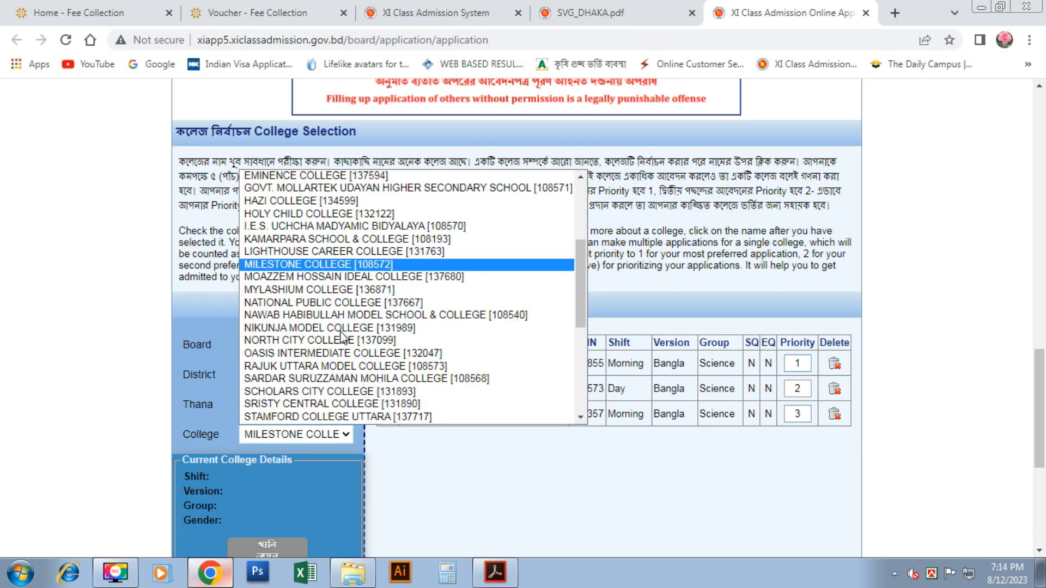
{"action": "key", "text": "Return"}
{"action": "scroll", "coordinate": [346, 376], "scroll_direction": "down", "scroll_amount": 4}
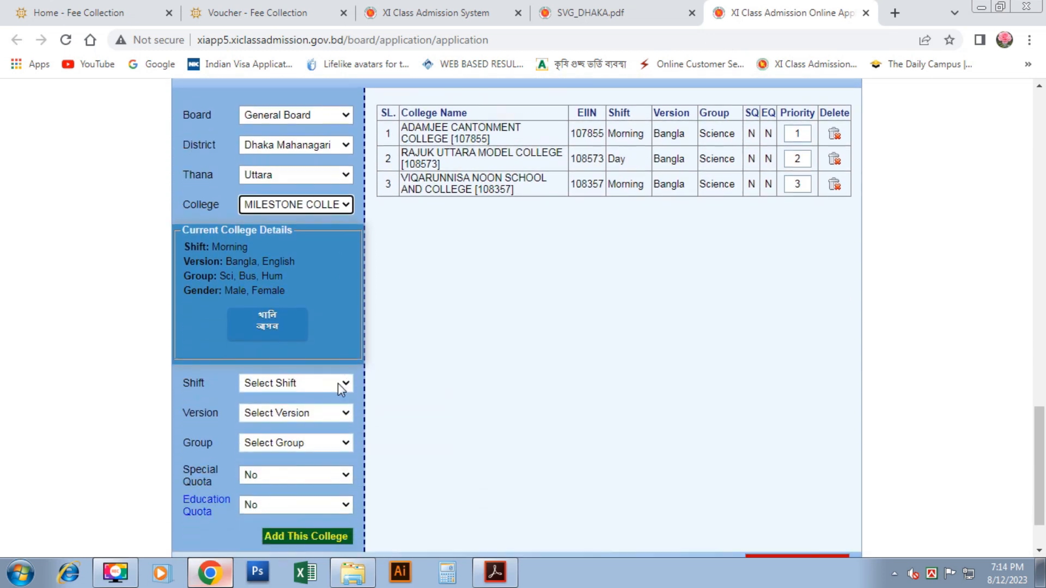
{"action": "scroll", "coordinate": [333, 384], "scroll_direction": "down", "scroll_amount": 2}
Set Morning, Bangla, Science, check vacant seats, and add Milestone College as fourth choice
{"action": "left_click", "coordinate": [319, 308]}
{"action": "left_click", "coordinate": [304, 337]}
{"action": "left_click", "coordinate": [304, 337]}
{"action": "left_click", "coordinate": [311, 366]}
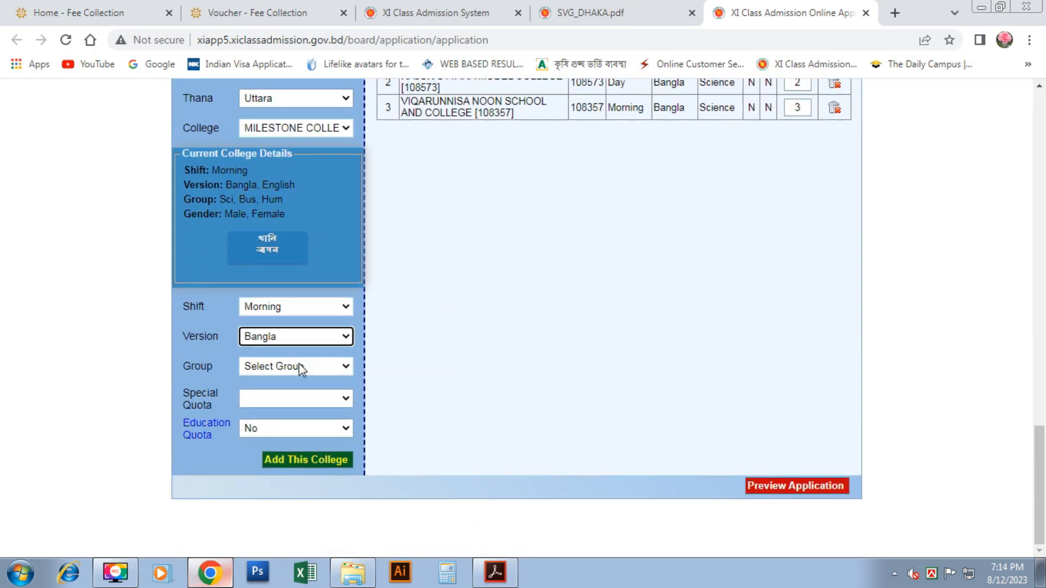
{"action": "left_click", "coordinate": [267, 248]}
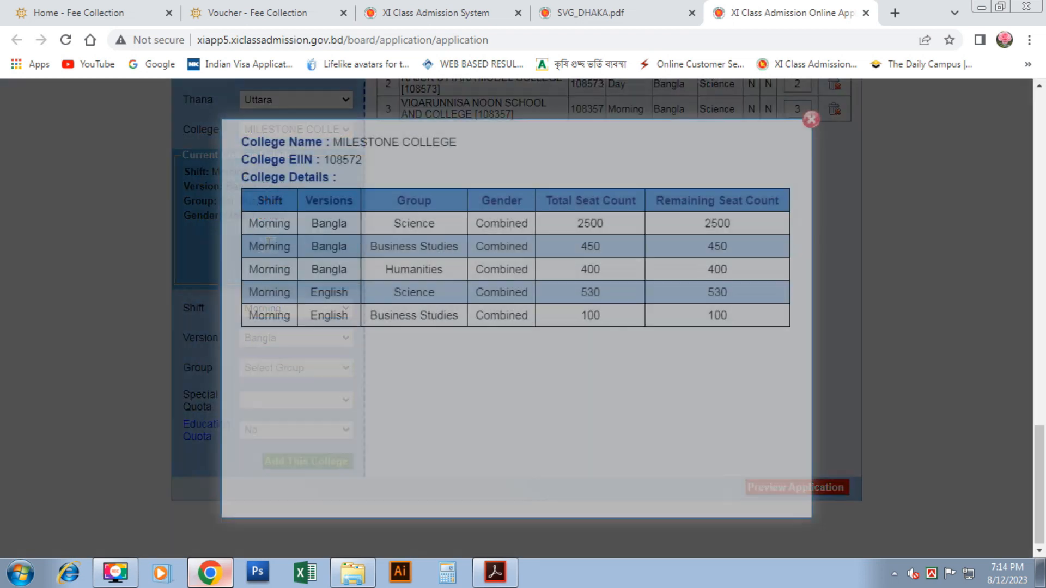
{"action": "left_click", "coordinate": [811, 120]}
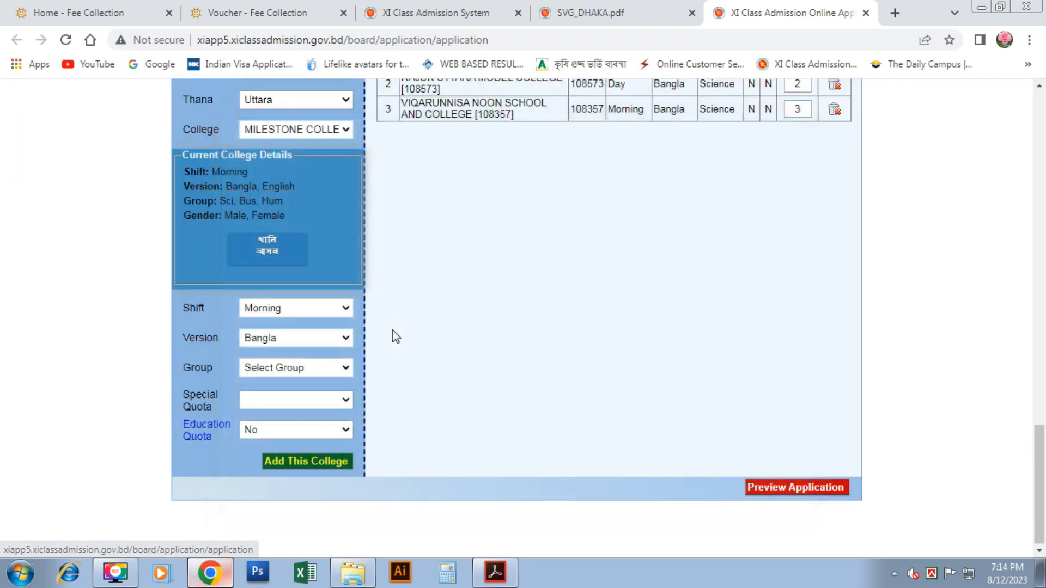
{"action": "left_click", "coordinate": [329, 373]}
{"action": "left_click", "coordinate": [311, 393]}
{"action": "left_click", "coordinate": [298, 462]}
{"action": "scroll", "coordinate": [597, 280], "scroll_direction": "up", "scroll_amount": 3}
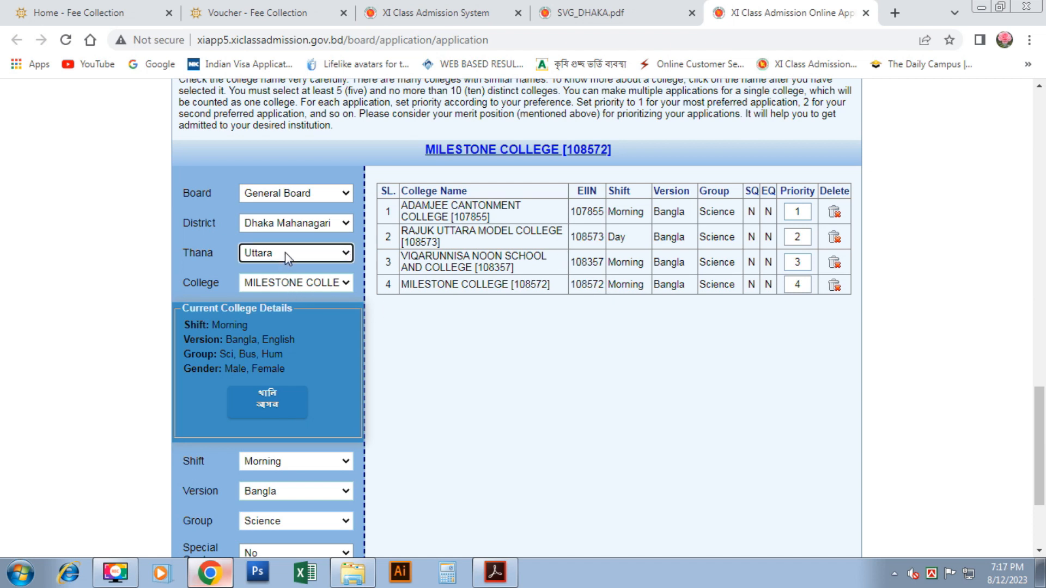
Select Thana Dakshinkhan and college JATIR JANAK BANGABANDHU SHEIKH MUJIBUR RAHMAN GOVT. COLLEGE, checking vacant seats
{"action": "left_click", "coordinate": [285, 253]}
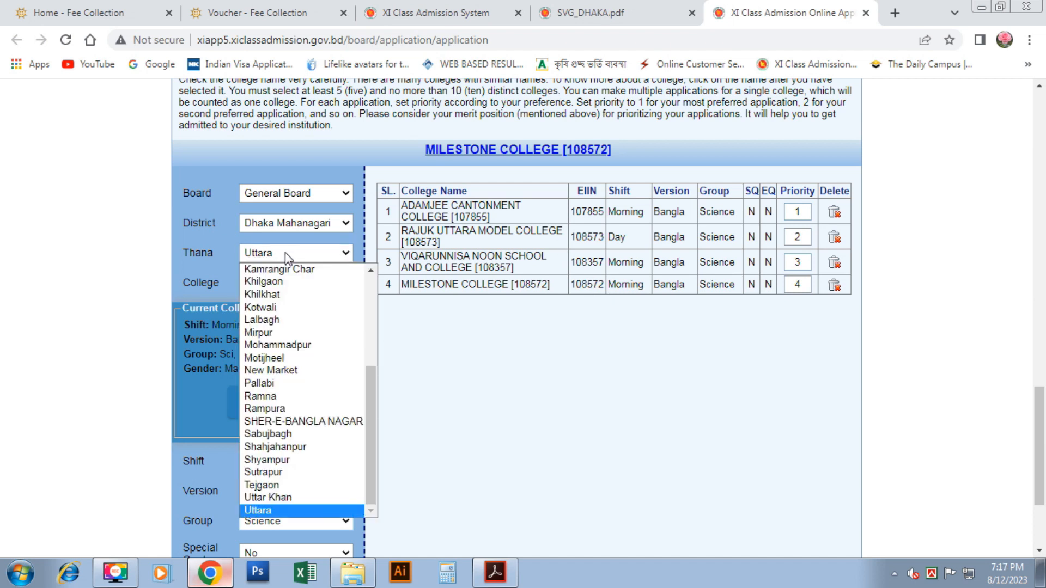
{"action": "key", "text": "d"}
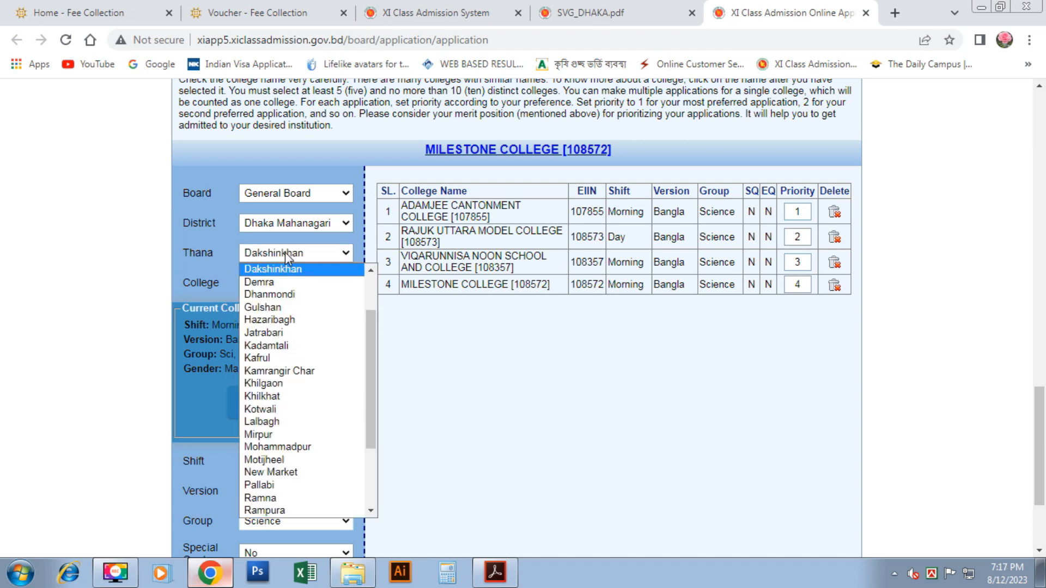
{"action": "key", "text": "Return"}
{"action": "scroll", "coordinate": [279, 431], "scroll_direction": "down", "scroll_amount": 1}
{"action": "scroll", "coordinate": [279, 424], "scroll_direction": "down", "scroll_amount": 1}
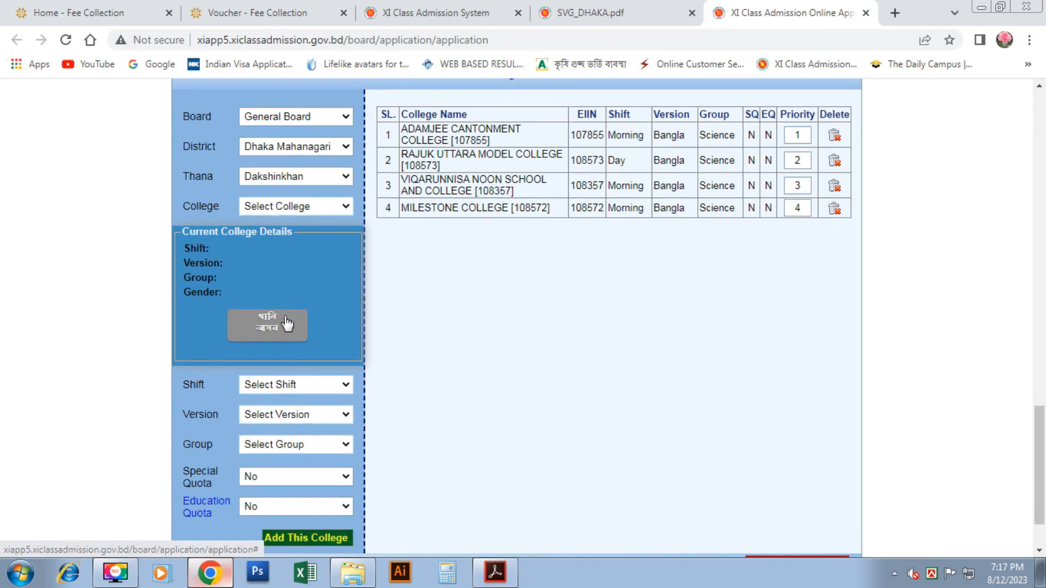
{"action": "left_click", "coordinate": [312, 209]}
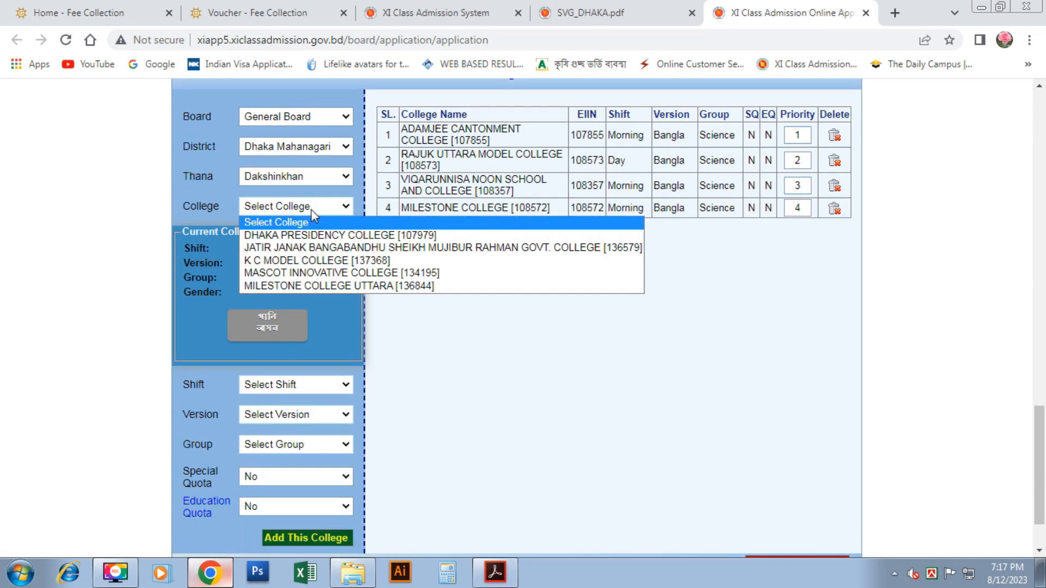
{"action": "left_click", "coordinate": [304, 247]}
{"action": "left_click", "coordinate": [260, 331]}
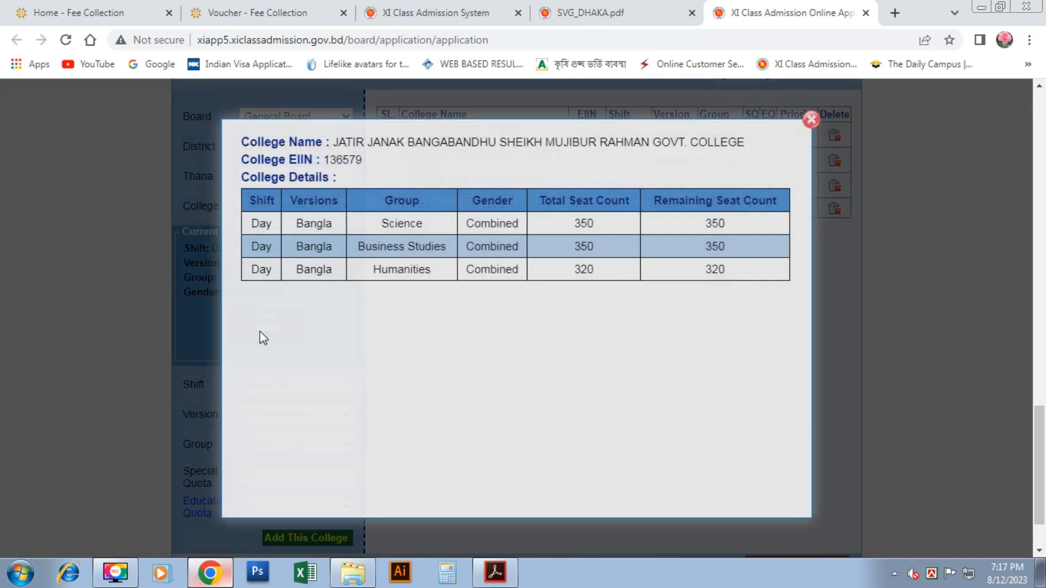
{"action": "left_click", "coordinate": [811, 123]}
Set Day shift, Bangla version and Science group, then add the college as fifth choice
{"action": "left_click", "coordinate": [312, 385]}
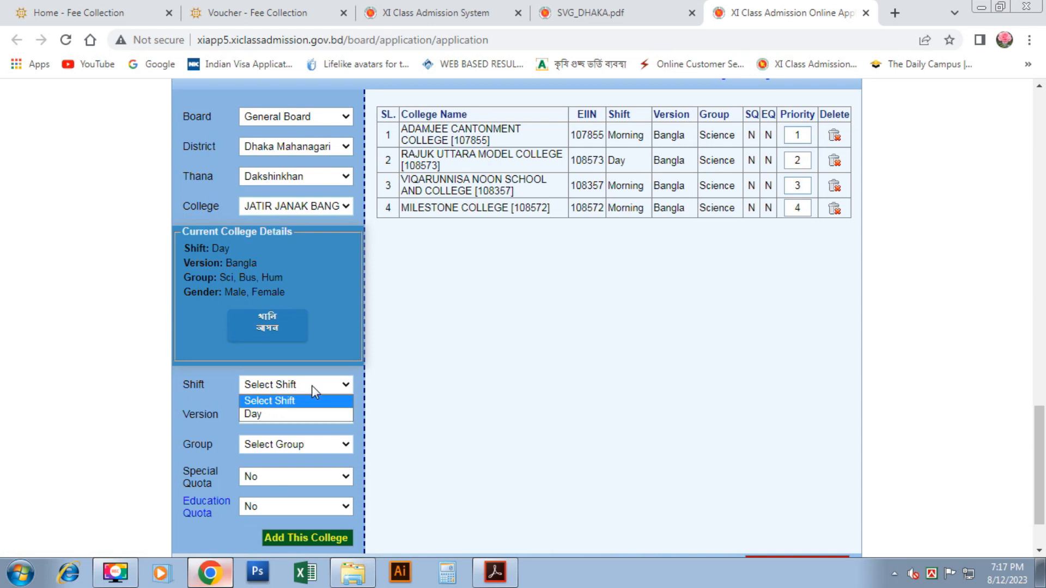
{"action": "left_click", "coordinate": [294, 414]}
{"action": "left_click", "coordinate": [301, 417]}
{"action": "left_click", "coordinate": [296, 443]}
{"action": "left_click", "coordinate": [296, 446]}
{"action": "left_click", "coordinate": [287, 474]}
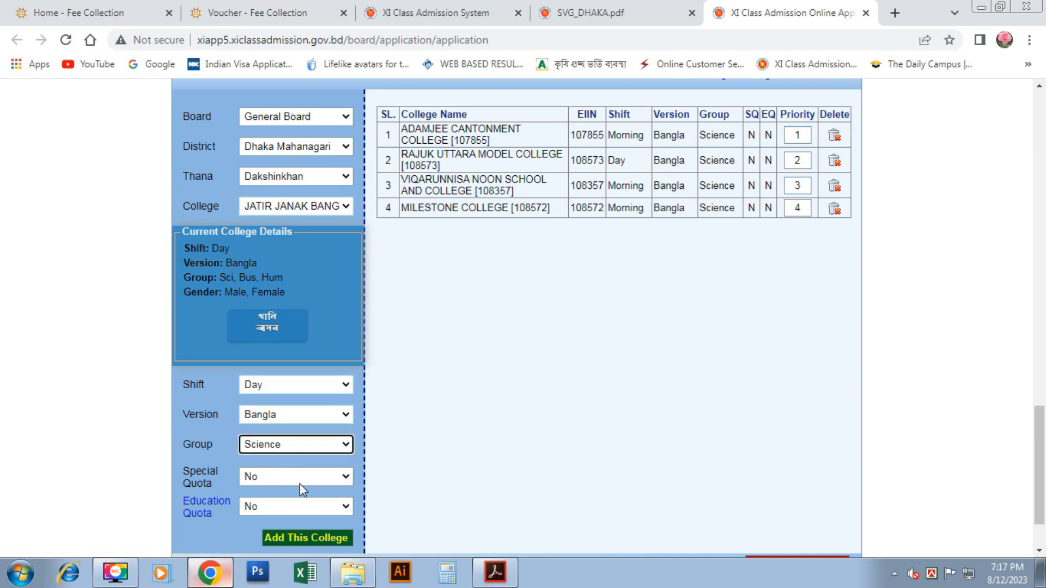
{"action": "scroll", "coordinate": [300, 457], "scroll_direction": "down", "scroll_amount": 3}
{"action": "left_click", "coordinate": [301, 462]}
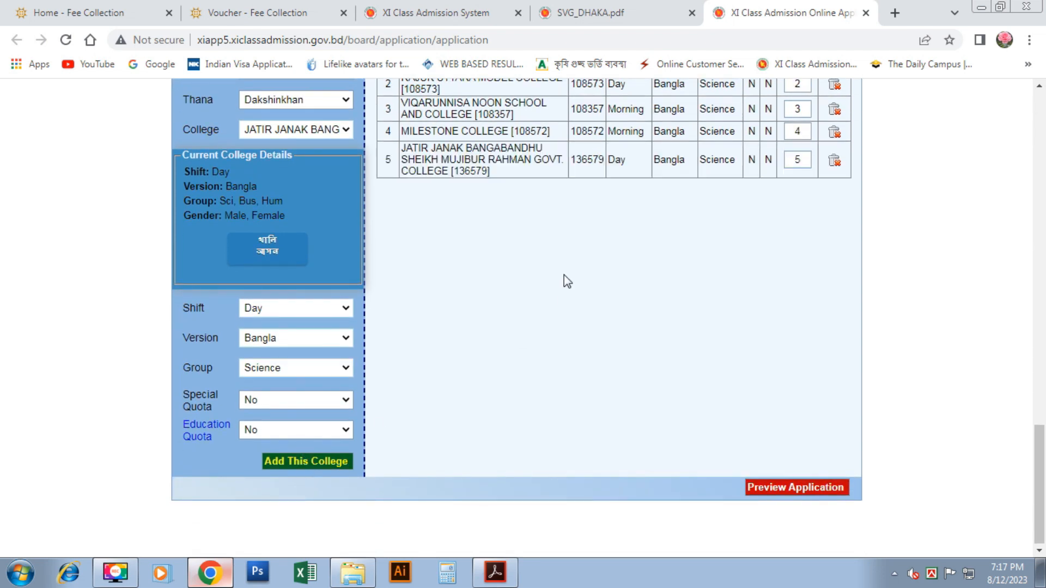
{"action": "scroll", "coordinate": [562, 282], "scroll_direction": "up", "scroll_amount": 3}
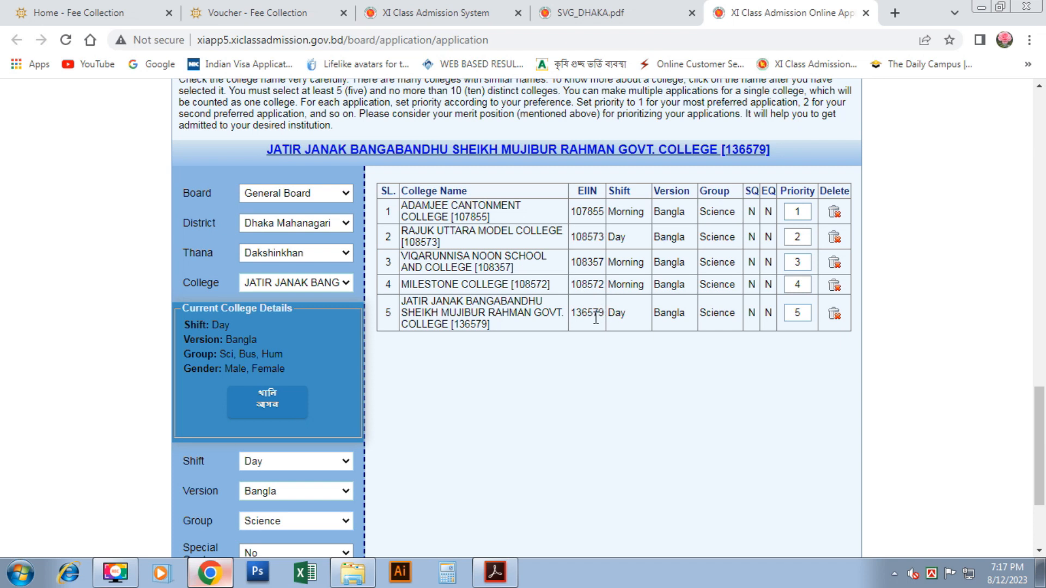
{"action": "scroll", "coordinate": [771, 433], "scroll_direction": "down", "scroll_amount": 3}
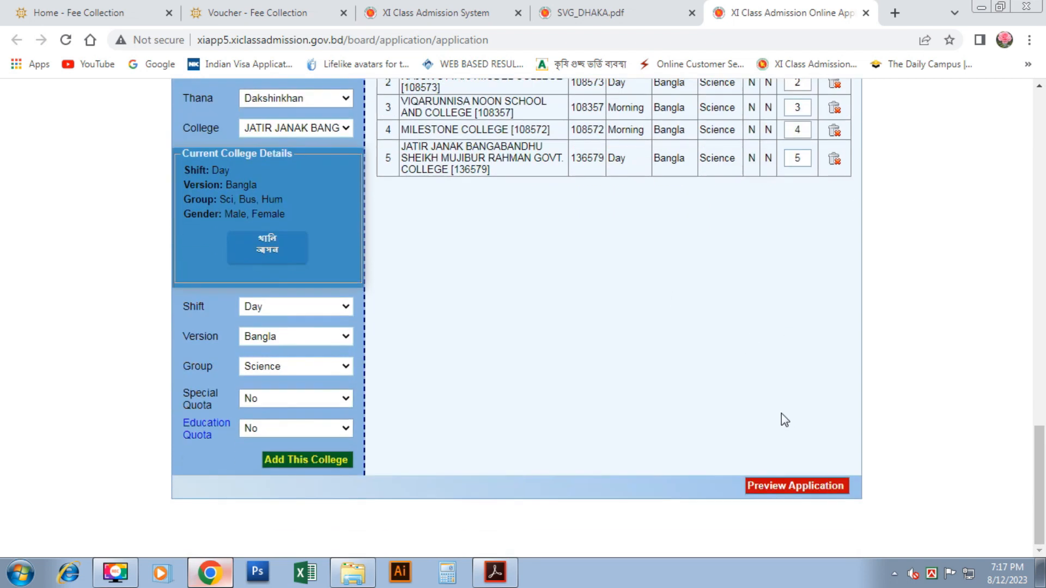
Preview and submit the application, then open its Print Version summary
{"action": "left_click", "coordinate": [783, 488]}
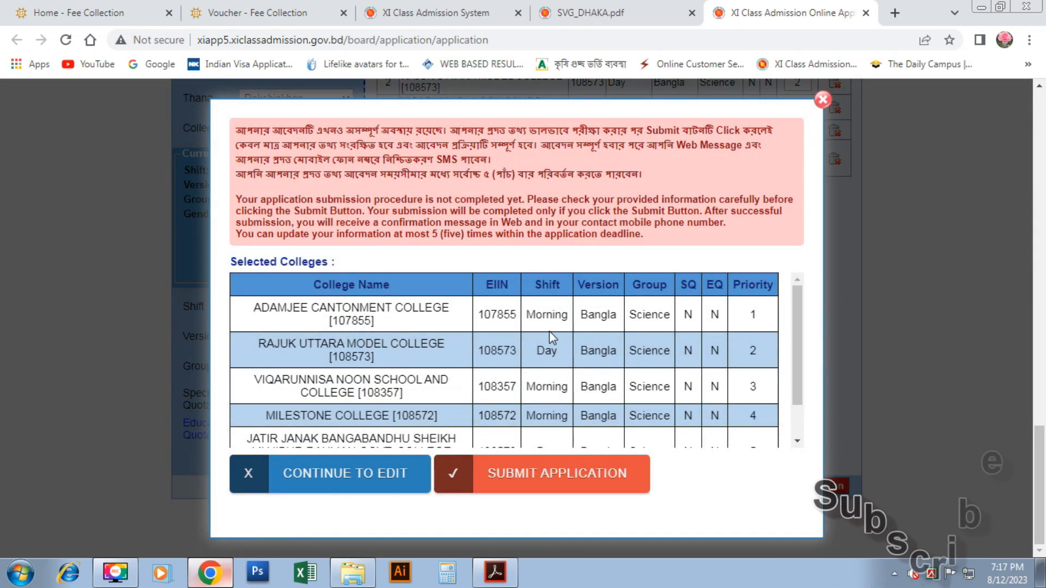
{"action": "scroll", "coordinate": [549, 326], "scroll_direction": "down", "scroll_amount": 2}
{"action": "scroll", "coordinate": [548, 314], "scroll_direction": "up", "scroll_amount": 2}
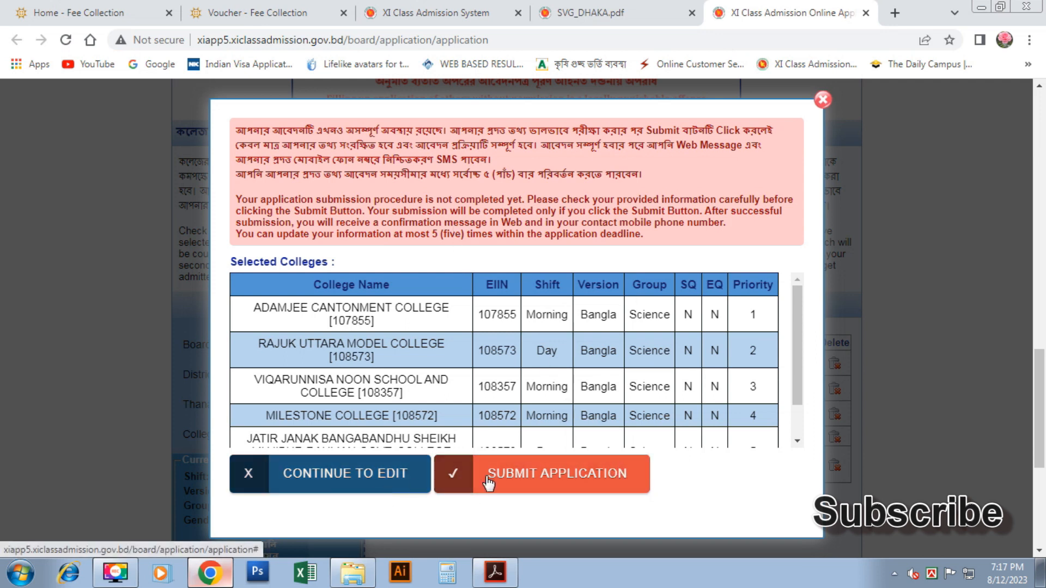
{"action": "left_click", "coordinate": [559, 482]}
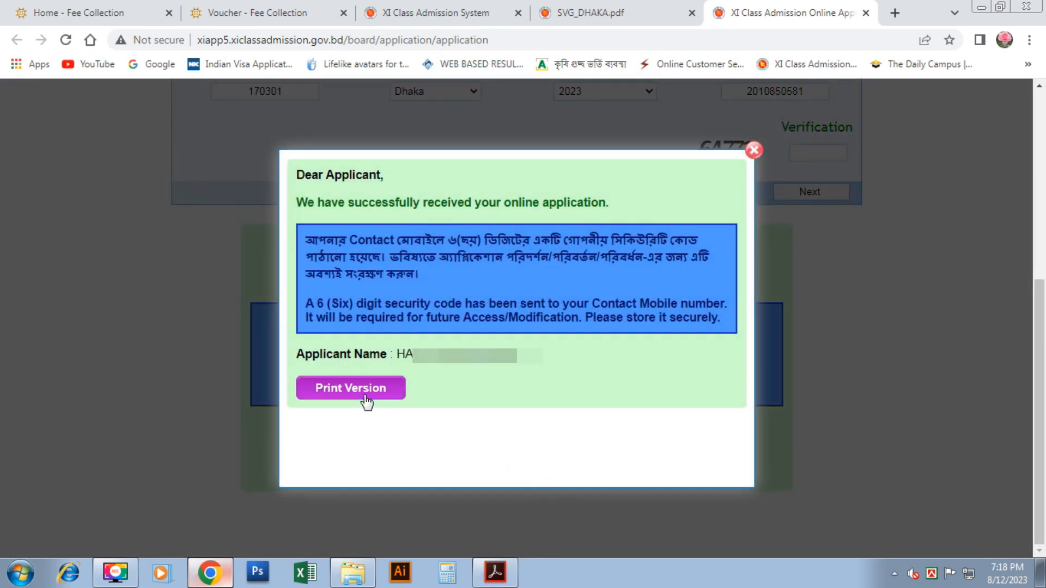
{"action": "left_click", "coordinate": [350, 388]}
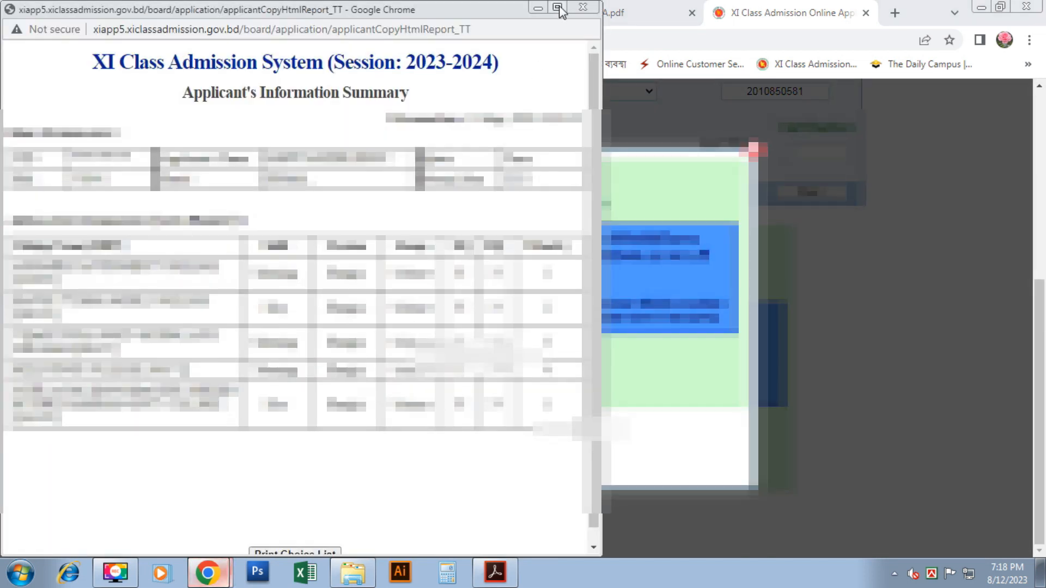